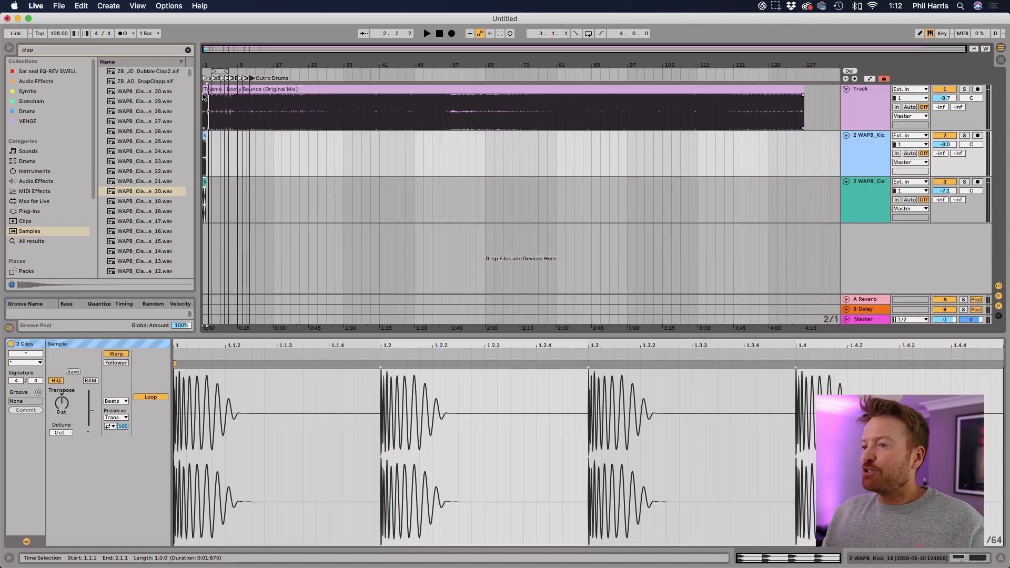
# - Play the reference track around bar 17 to find its first breakdown, and move the first Breakdown locator to bar 17
pyautogui.scroll(10, 205, 92)
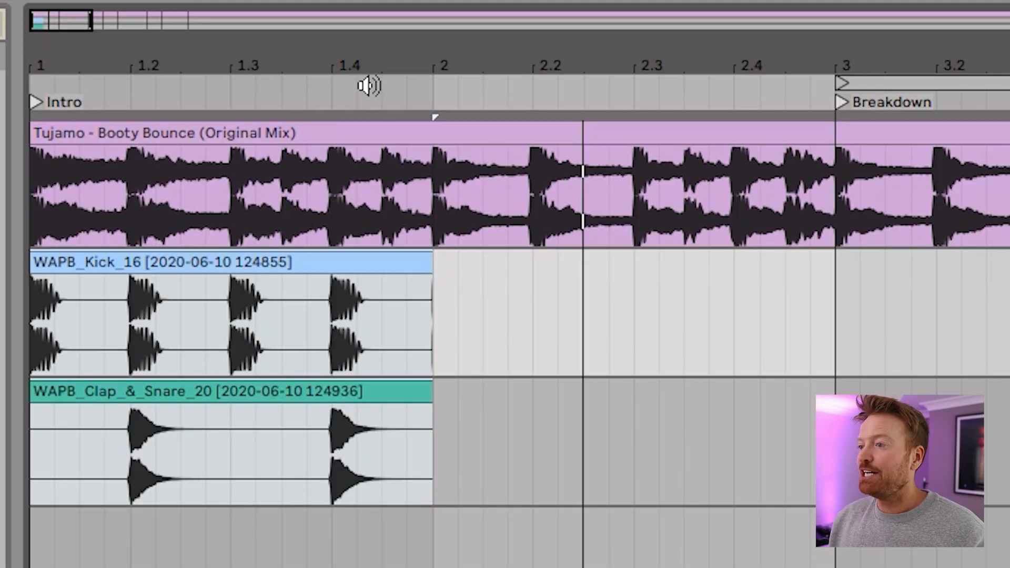
pyautogui.moveTo(563, 59); pyautogui.dragTo(240, 57)
pyautogui.moveTo(334, 100)
pyautogui.mouseDown()
pyautogui.moveTo(235, 102)
pyautogui.moveTo(355, 100)
pyautogui.moveTo(337, 99)
pyautogui.mouseUp()
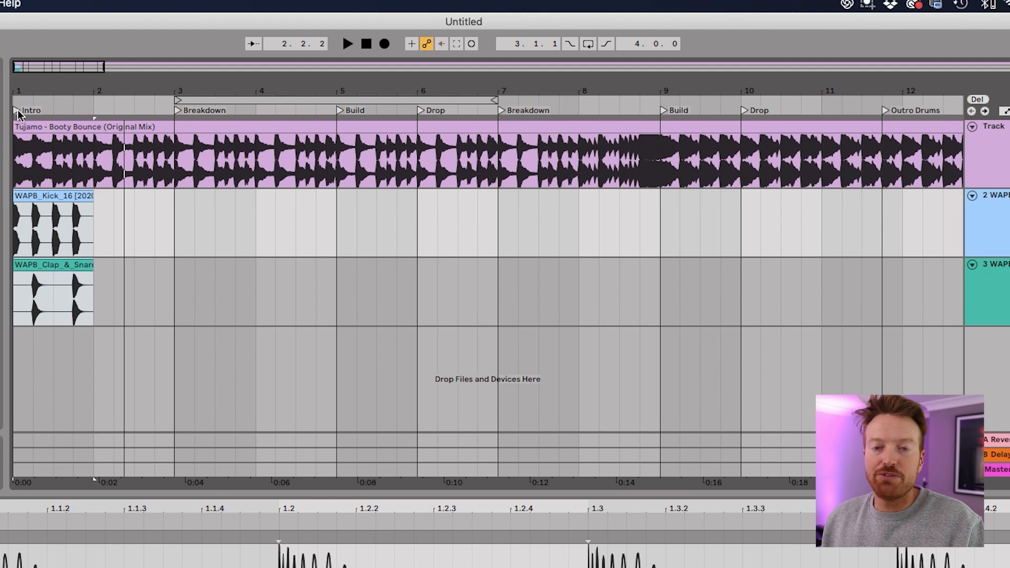
pyautogui.moveTo(221, 83); pyautogui.dragTo(77, 24)
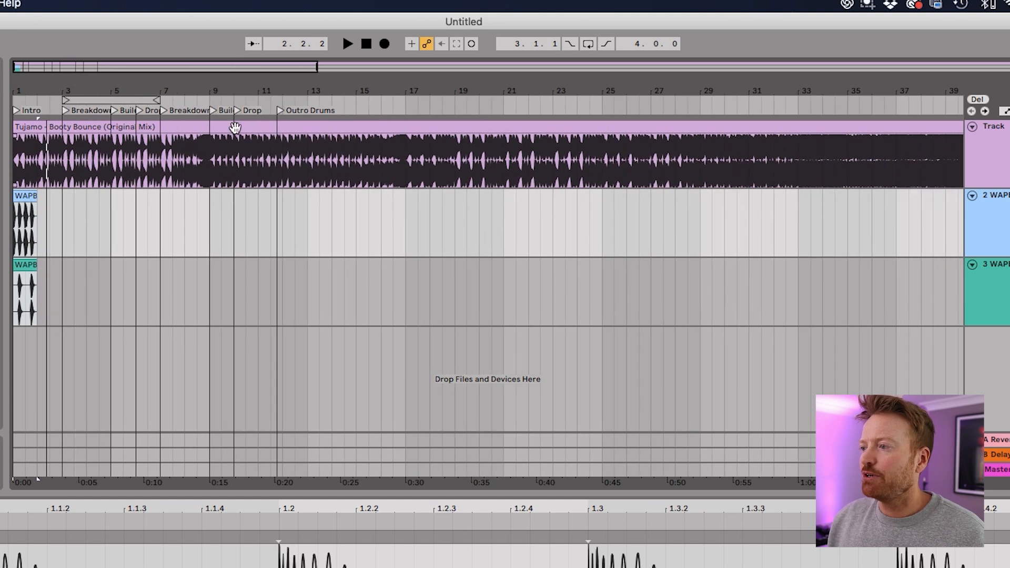
pyautogui.click(381, 102)
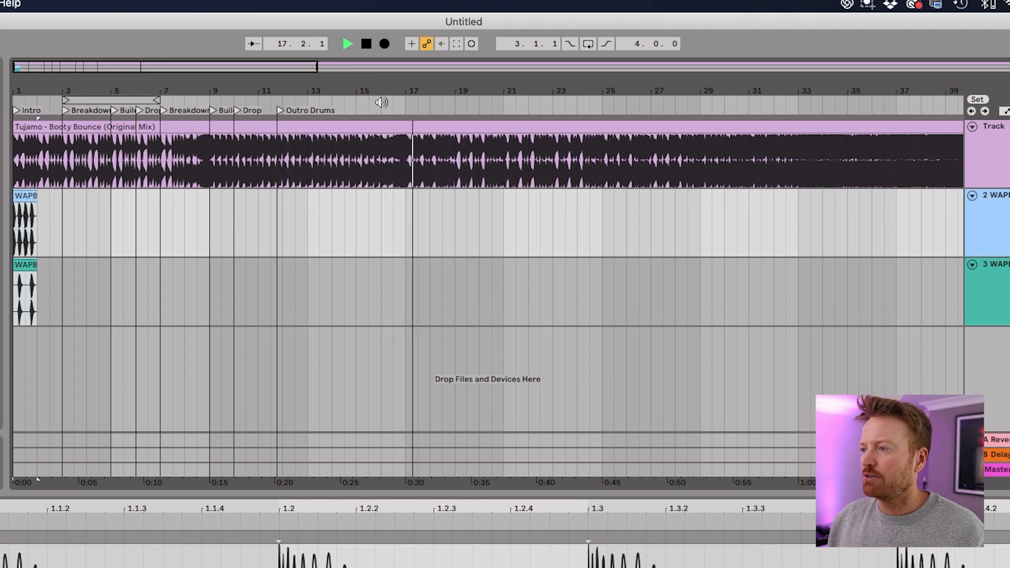
pyautogui.press('space')
pyautogui.moveTo(64, 112); pyautogui.dragTo(407, 124)
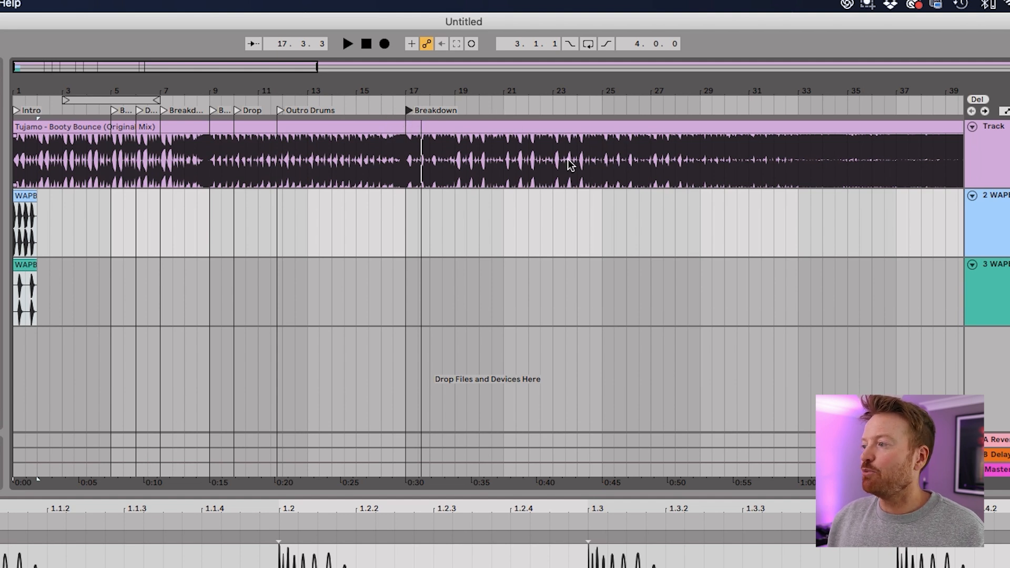
# - Play the reference track up to the first build, and move the first Build locator to bar 33
pyautogui.press('-')
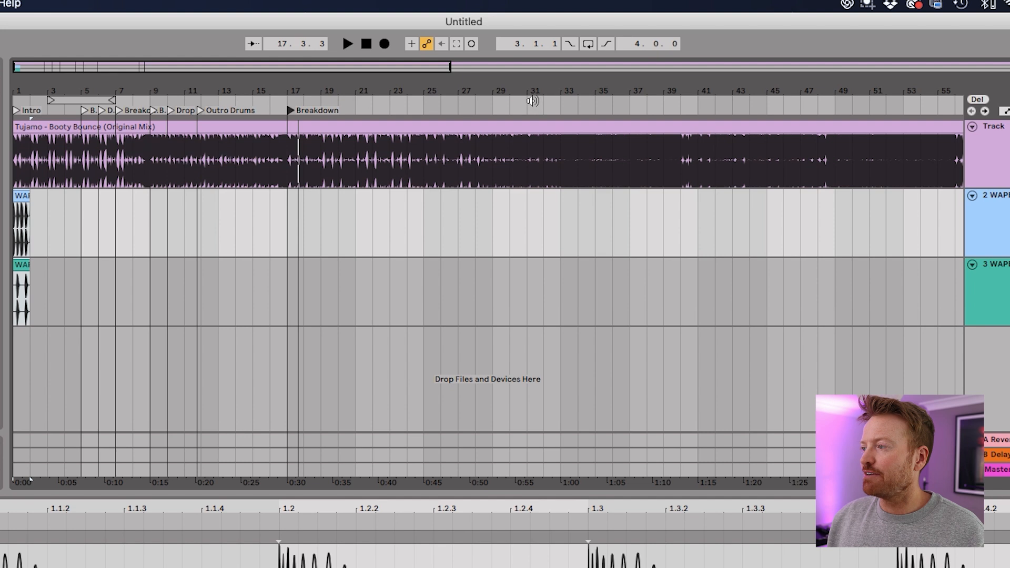
pyautogui.click(517, 103)
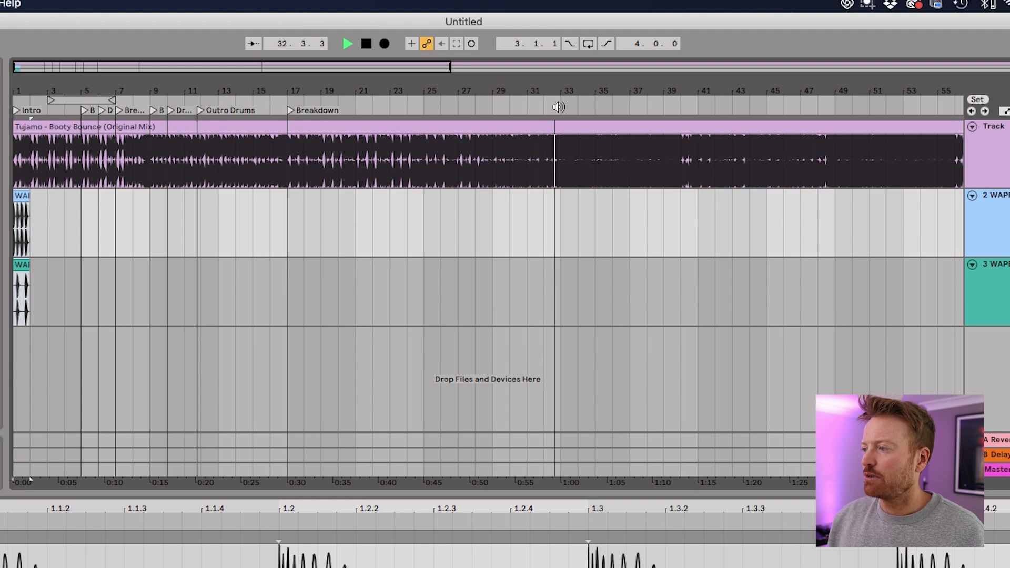
pyautogui.press('space')
pyautogui.click(84, 111)
pyautogui.moveTo(84, 111); pyautogui.dragTo(564, 117)
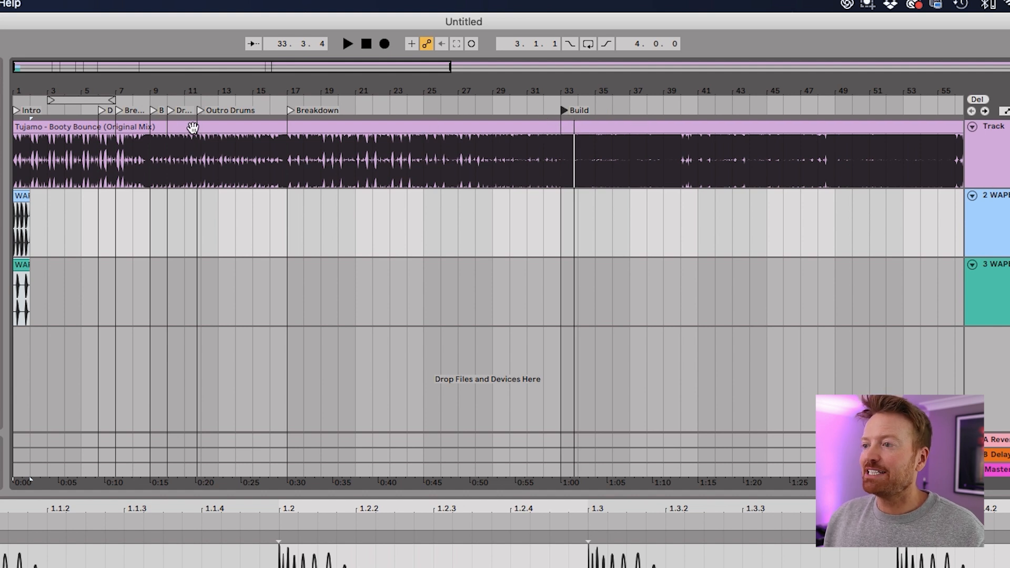
# - Check the first drop by playing the reference track near bar 41, and place the first Drop locator at bar 41
pyautogui.moveTo(102, 111); pyautogui.dragTo(737, 110)
pyautogui.click(686, 114)
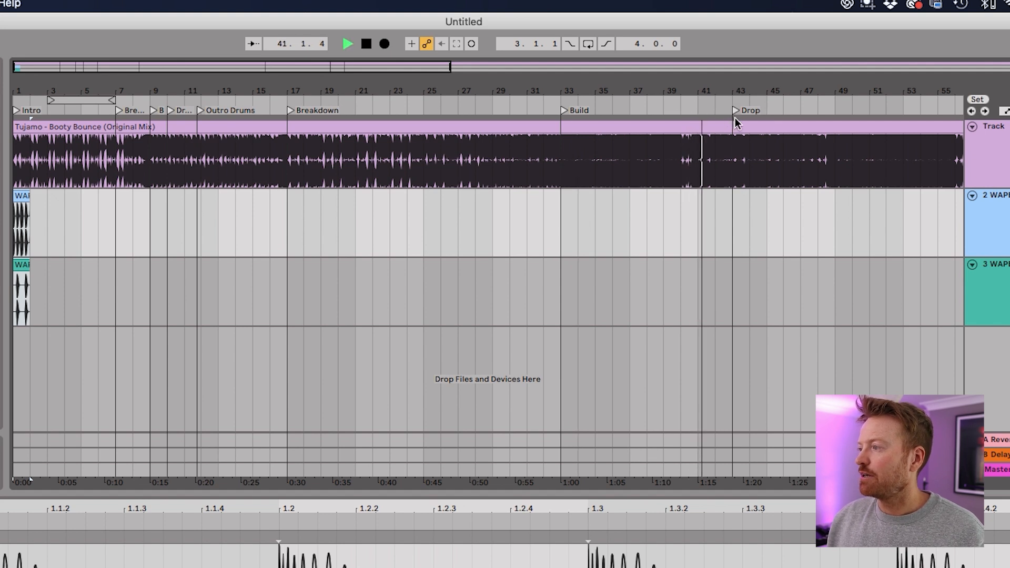
pyautogui.press('space')
pyautogui.moveTo(733, 109); pyautogui.dragTo(700, 113)
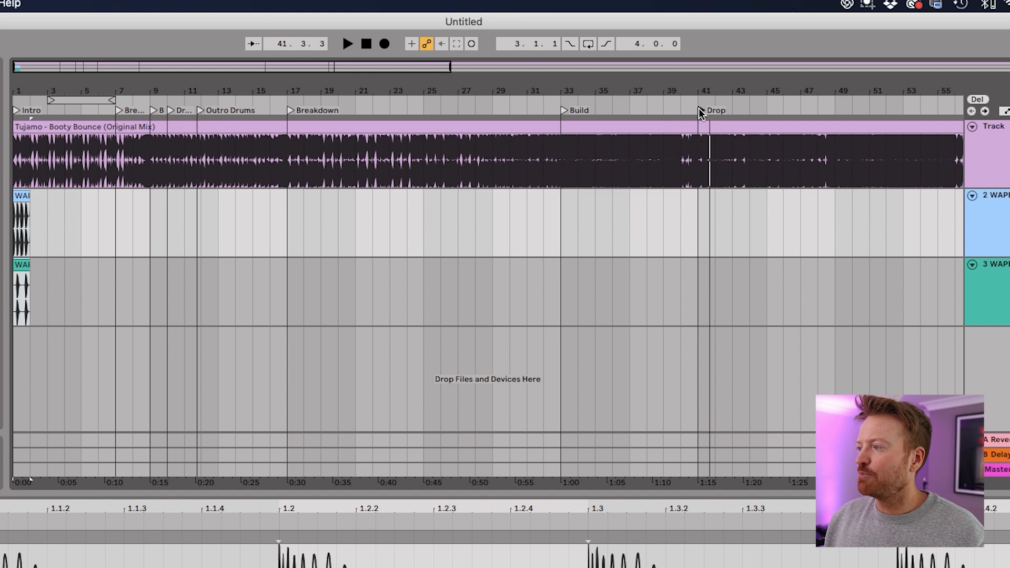
# - Spread the remaining Breakdown, Build, Drop and Outro Drums locators roughly to bars 51, 71, 87 and 99
pyautogui.press('-')
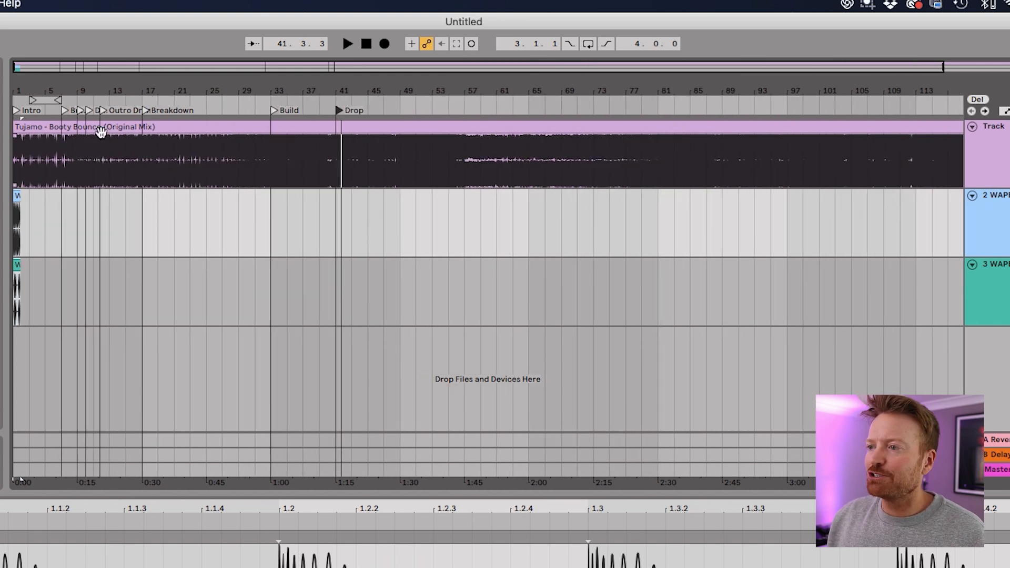
pyautogui.moveTo(65, 110); pyautogui.dragTo(417, 110)
pyautogui.moveTo(77, 112); pyautogui.dragTo(579, 109)
pyautogui.moveTo(87, 112); pyautogui.dragTo(703, 106)
pyautogui.moveTo(113, 113); pyautogui.dragTo(805, 108)
# - Play the reference track to locate the second breakdown, and move the second Breakdown locator to bar 57
pyautogui.scroll(2, 419, 149)
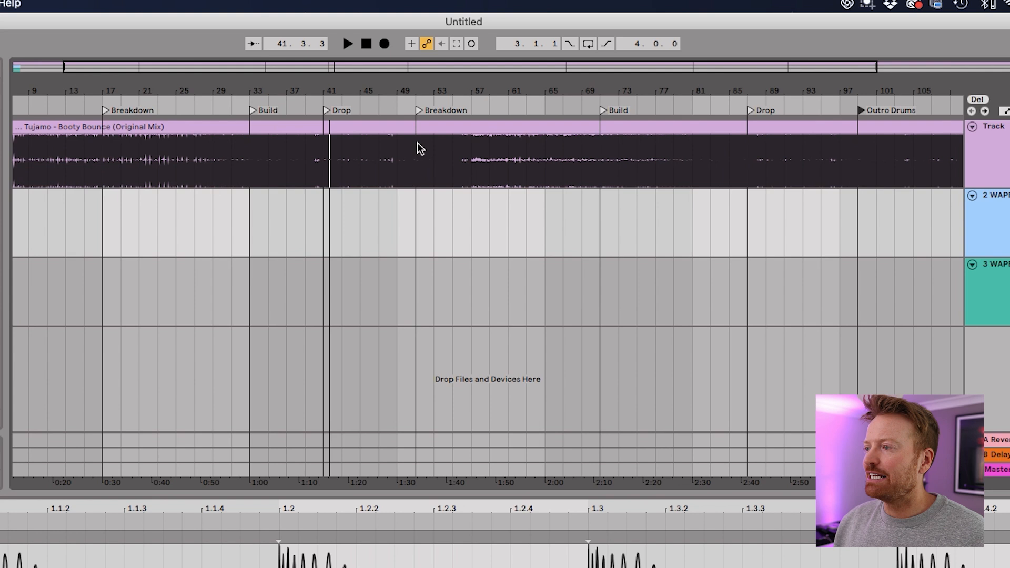
pyautogui.scroll(2, 420, 149)
pyautogui.click(390, 105)
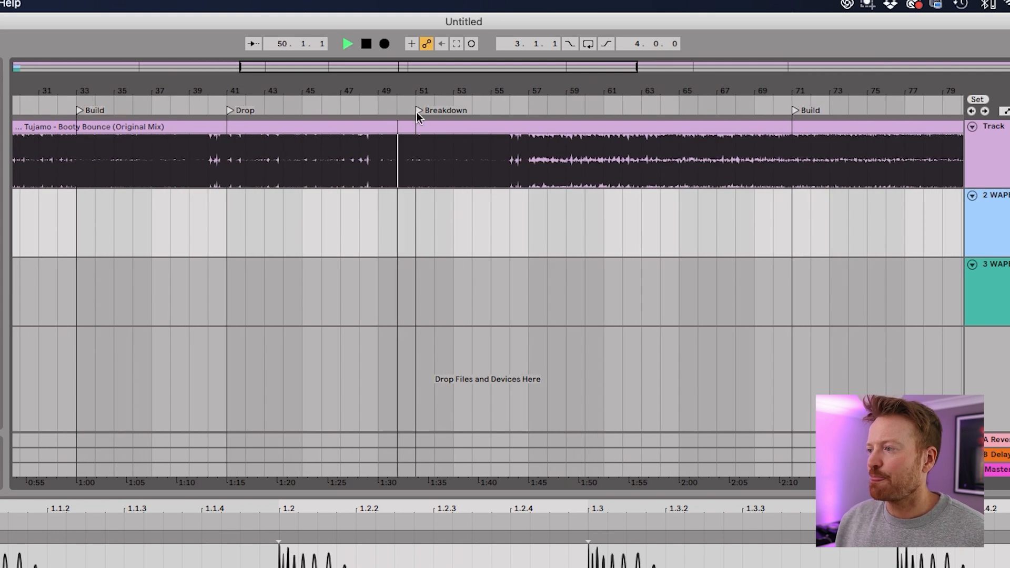
pyautogui.click(492, 102)
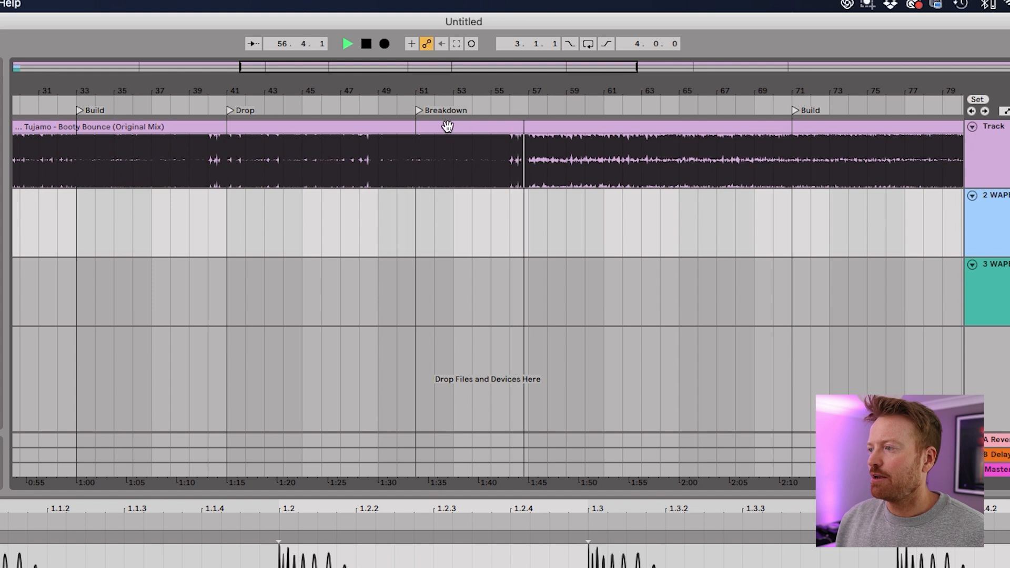
pyautogui.press('space')
pyautogui.moveTo(418, 111); pyautogui.dragTo(530, 114)
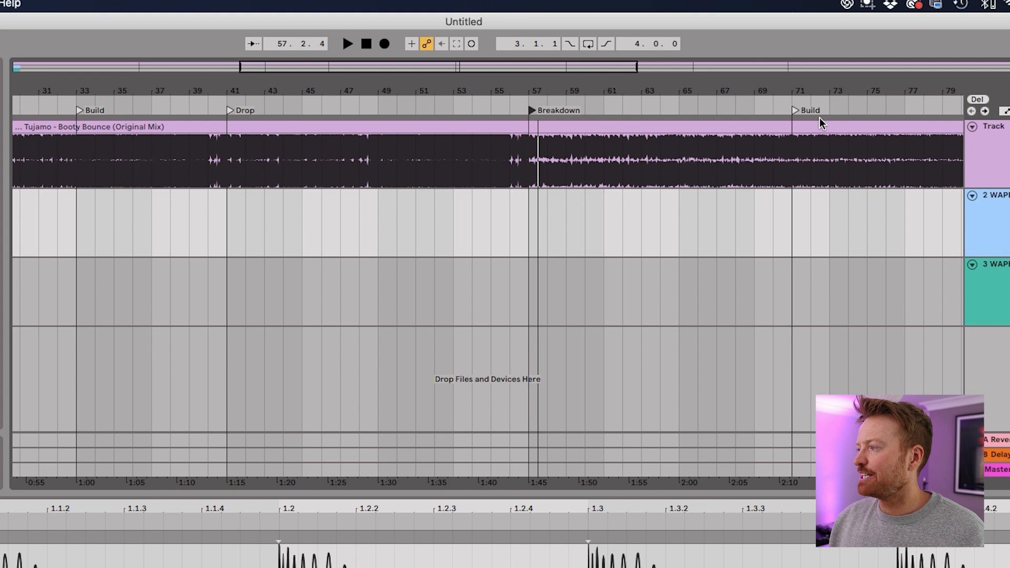
# - Play the reference track near the end of the second breakdown, and move the second Build locator to bar 81
pyautogui.moveTo(821, 94); pyautogui.dragTo(821, 88)
pyautogui.hscroll(5, 816, 118)
pyautogui.click(725, 100)
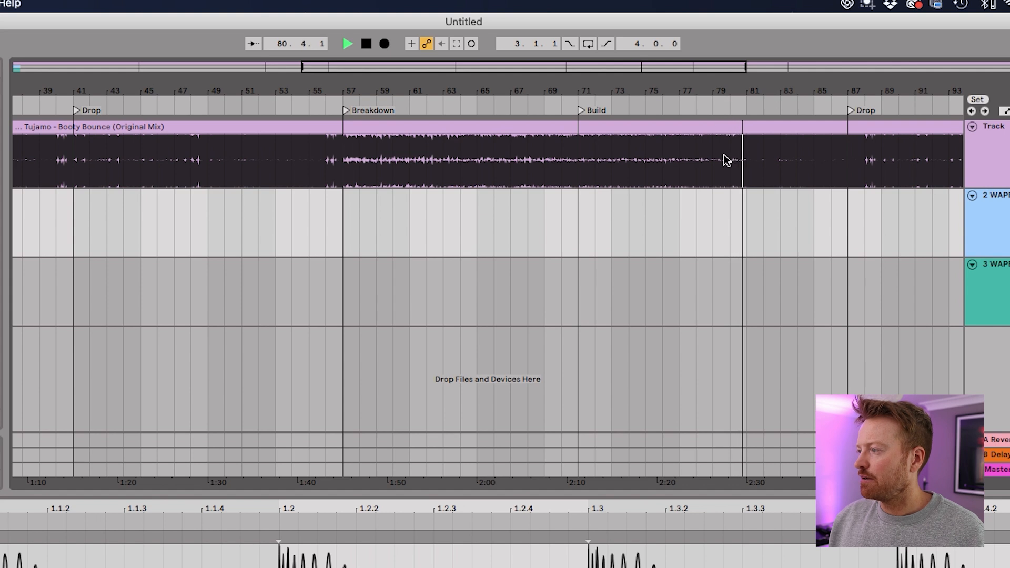
pyautogui.press('space')
pyautogui.moveTo(582, 110); pyautogui.dragTo(750, 110)
# - Listen for the second drop in the reference track, and move the second Drop locator to bar 89
pyautogui.hscroll(3, 807, 129)
pyautogui.click(788, 104)
pyautogui.press('space')
pyautogui.moveTo(769, 108); pyautogui.dragTo(801, 112)
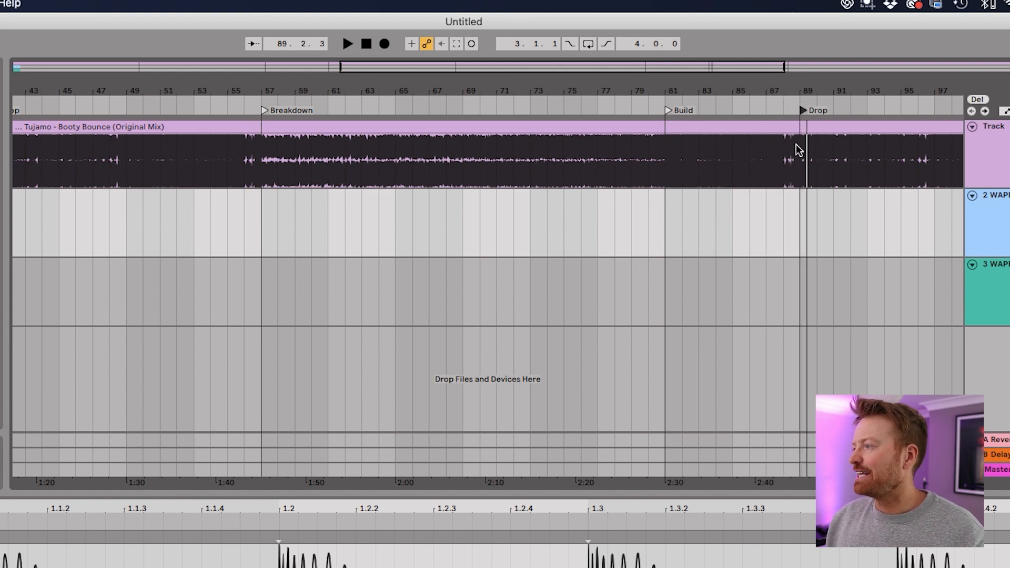
# - Find where the outro begins by playing the reference track, and move the Outro Drums locator to bar 121
pyautogui.hscroll(10, 799, 150)
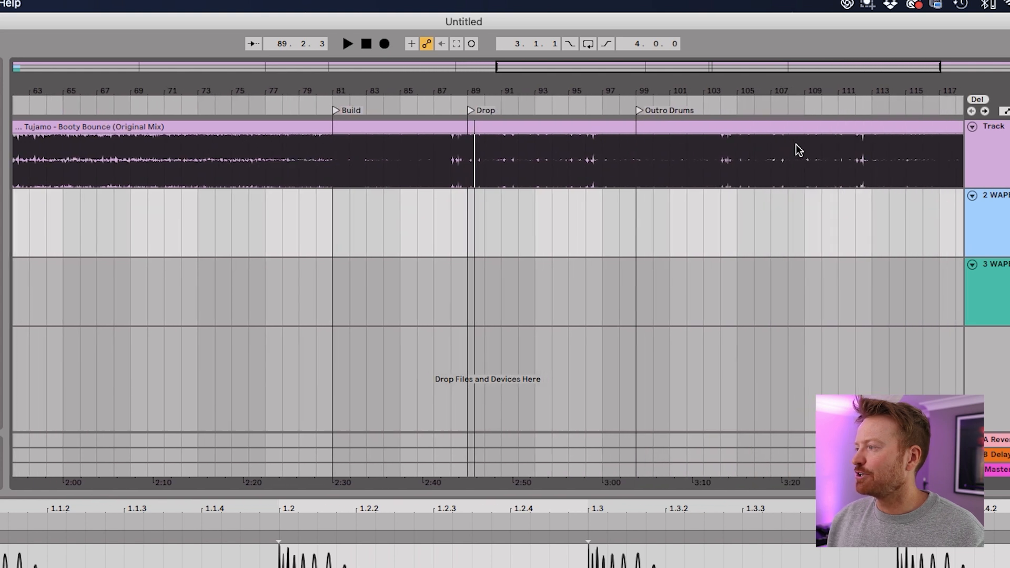
pyautogui.hscroll(8, 799, 150)
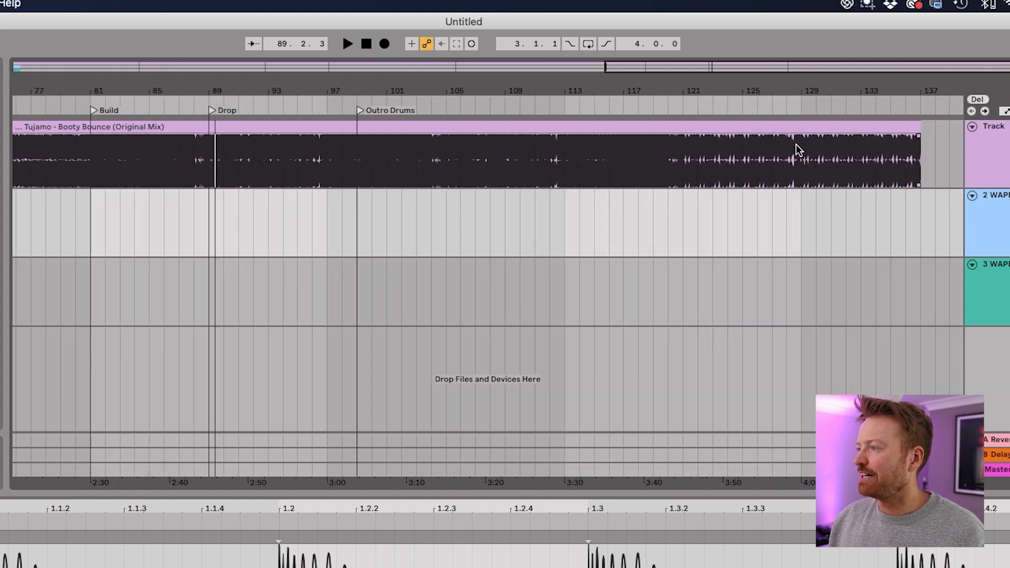
pyautogui.scroll(-3, 799, 150)
pyautogui.click(701, 105)
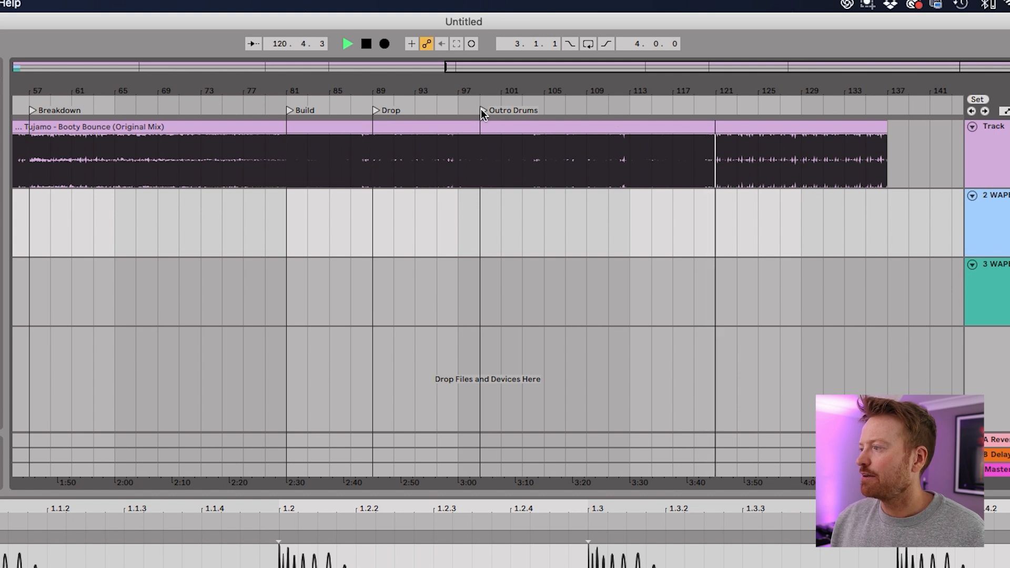
pyautogui.press('space')
pyautogui.moveTo(483, 110); pyautogui.dragTo(719, 110)
# - Add a locator at bar 137, where the reference clip ends, and name it "Track finished"
pyautogui.click(892, 142)
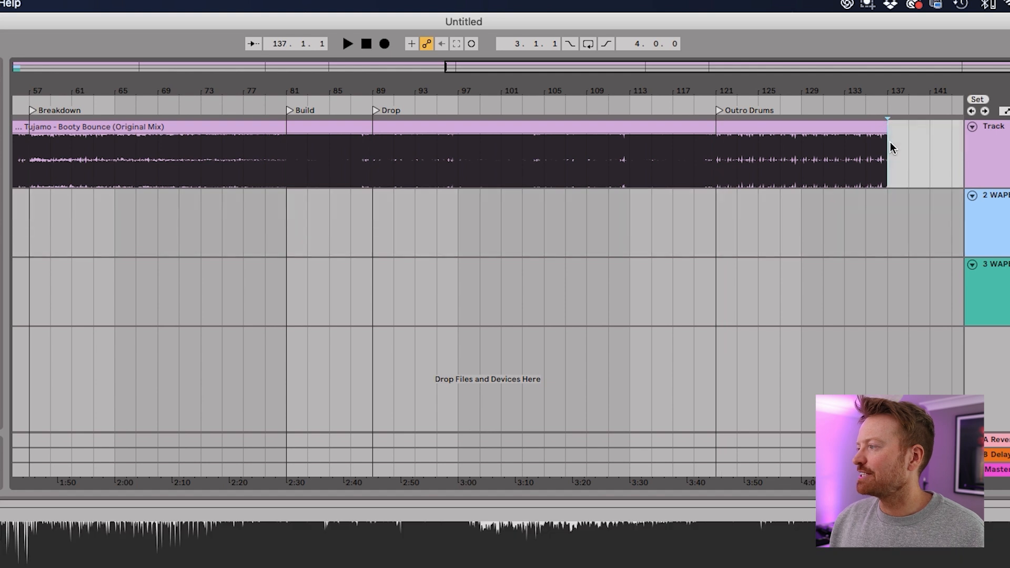
pyautogui.click(971, 99)
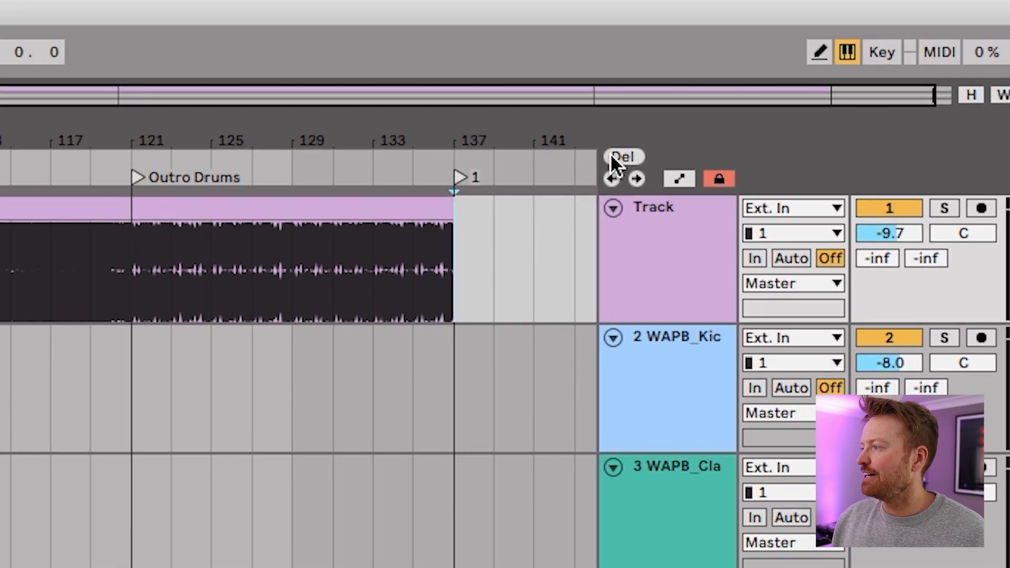
pyautogui.click(467, 175)
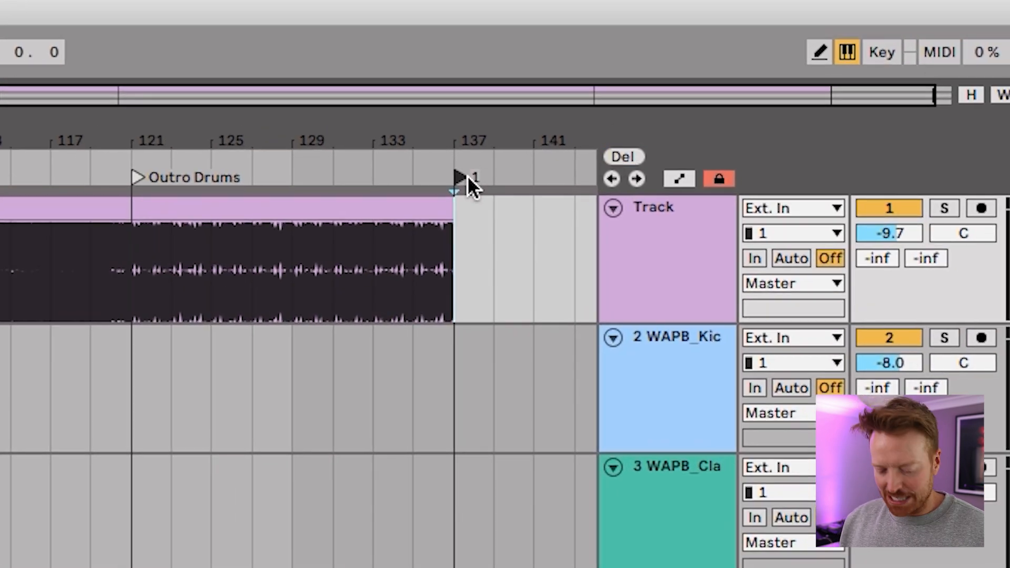
pyautogui.hotkey('ctrl', 'r')
pyautogui.write('Track finished')
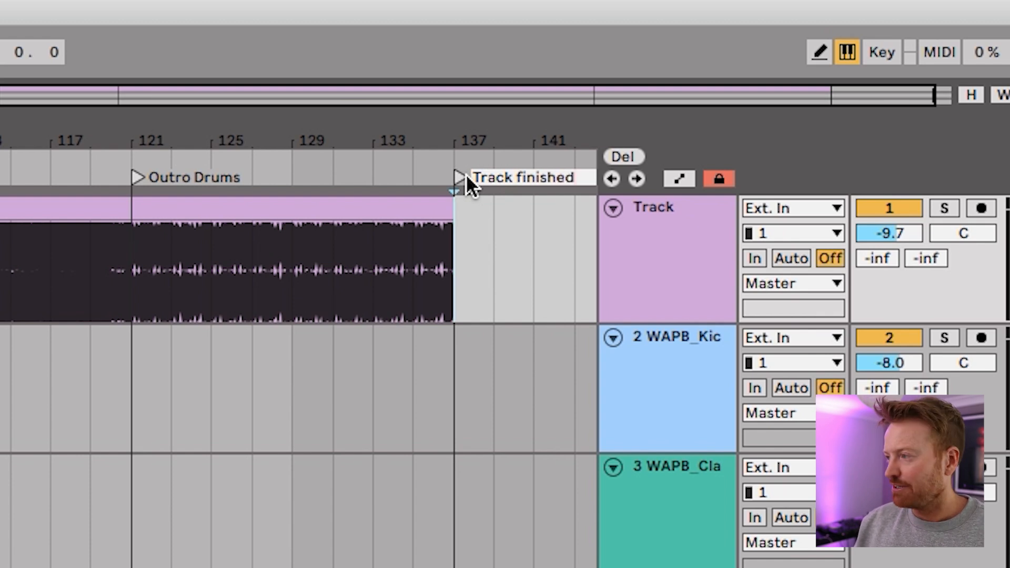
pyautogui.click(466, 218)
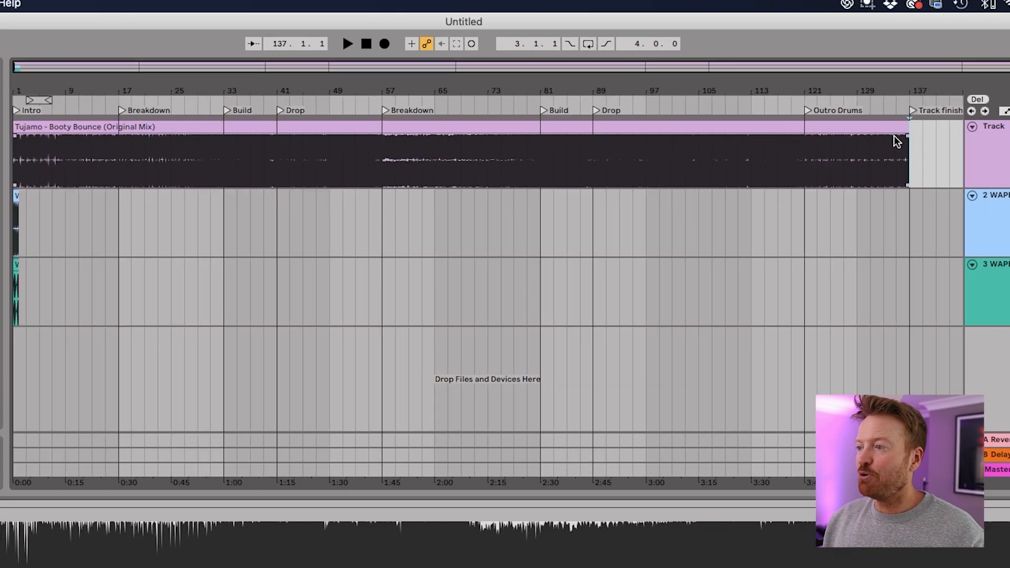
# - Deactivate the Tujamo - Booty Bounce clip to view the bare locator layout, and reactivate it
pyautogui.click(321, 129)
pyautogui.press('0')
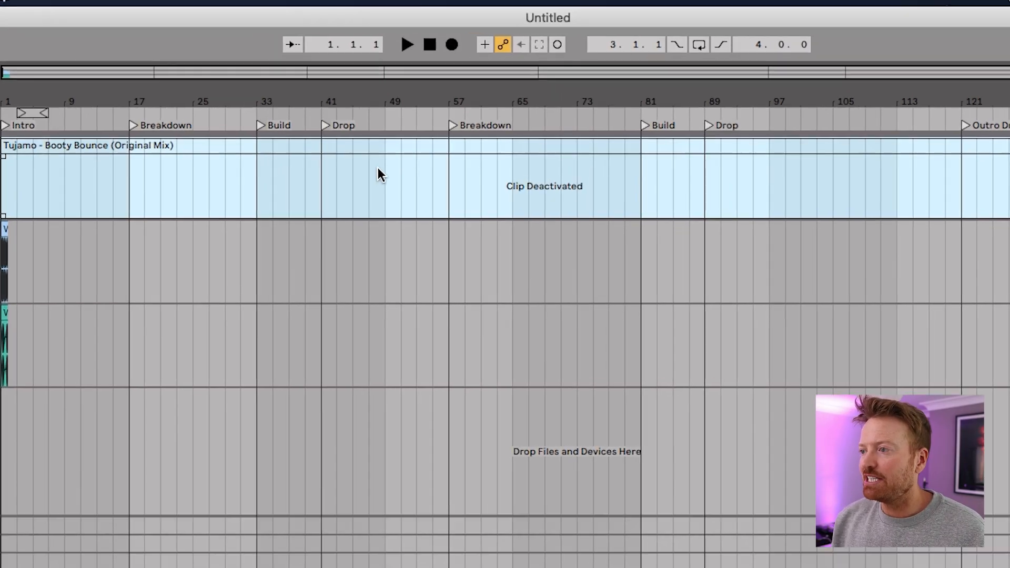
pyautogui.click(279, 151)
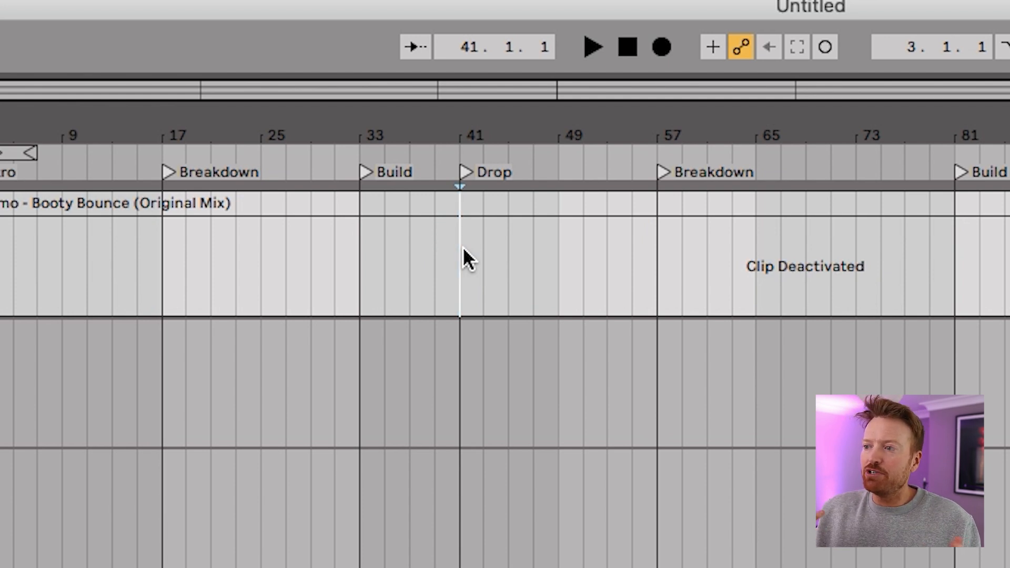
pyautogui.click(160, 257)
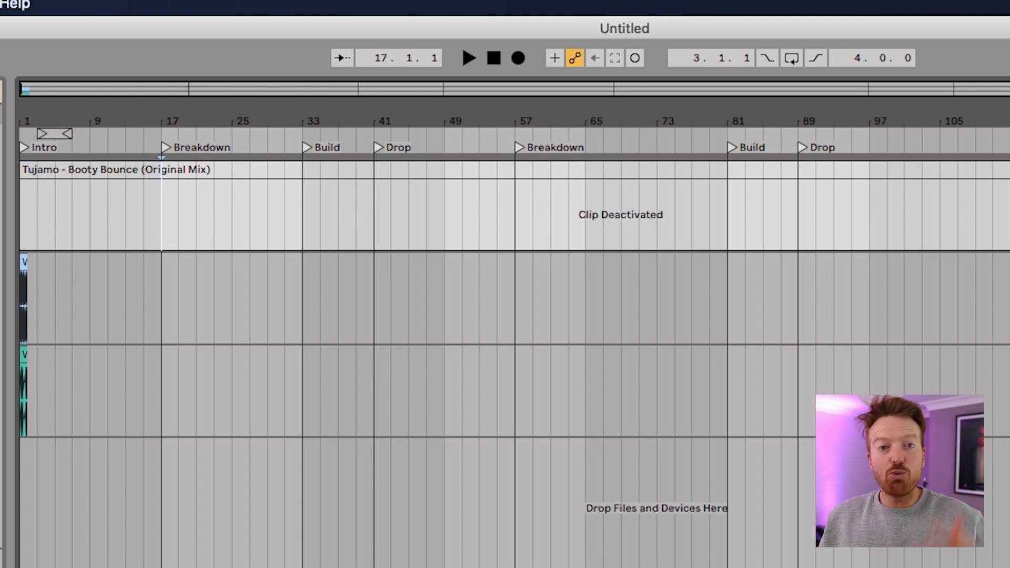
pyautogui.press('super+a')
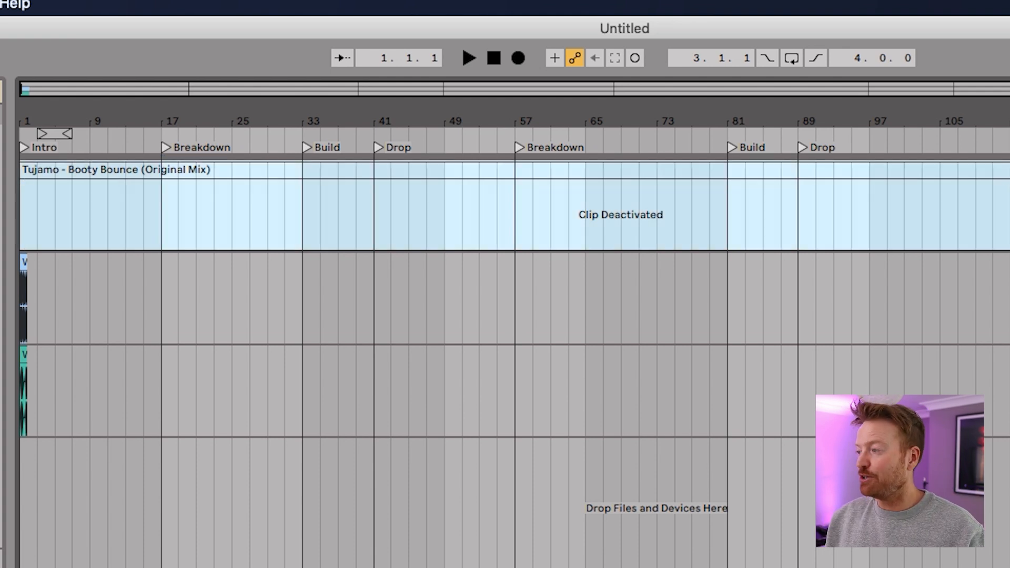
pyautogui.press('0')
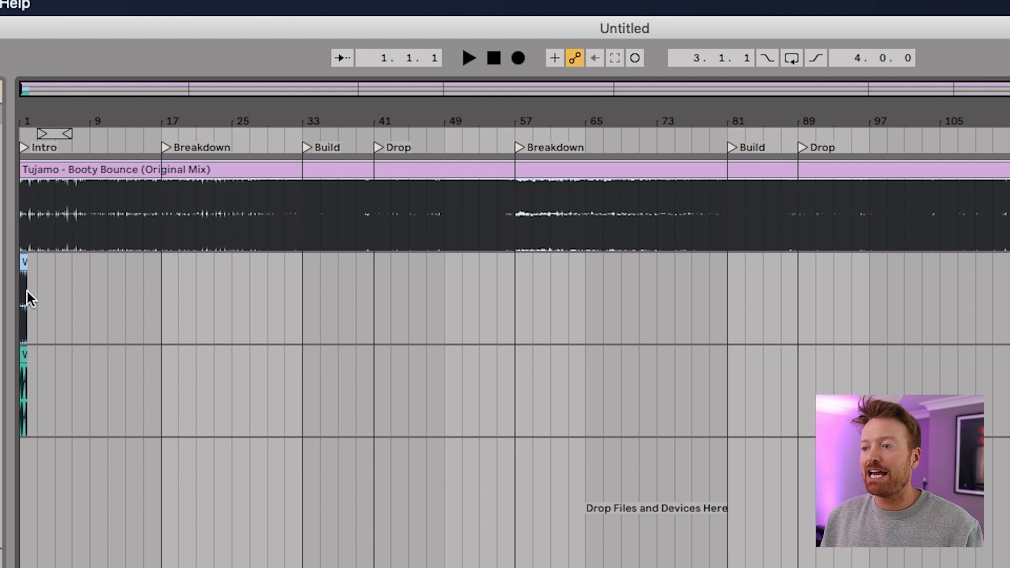
# - Play the first bar of the intro to hear the kick and clap clips together with the reference track
pyautogui.scroll(5, 26, 290)
pyautogui.hscroll(-2, 28, 292)
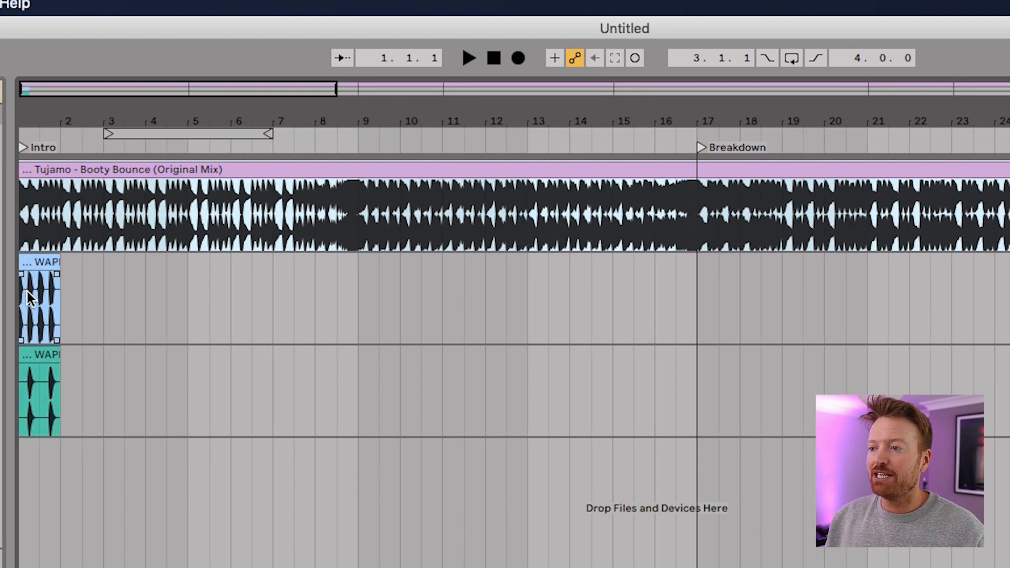
pyautogui.click(28, 292)
pyautogui.scroll(5, 27, 292)
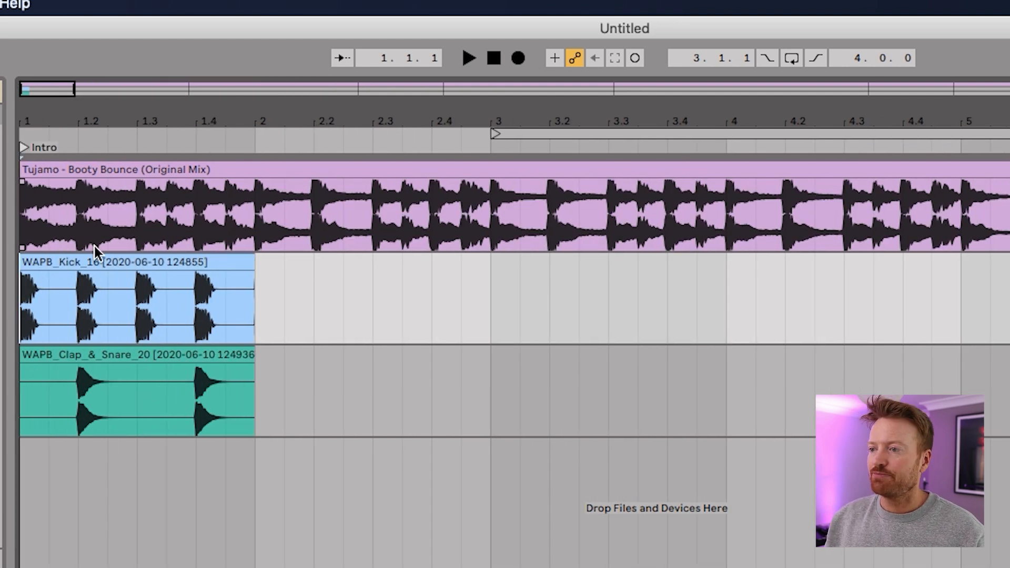
pyautogui.click(91, 262)
pyautogui.press('space')
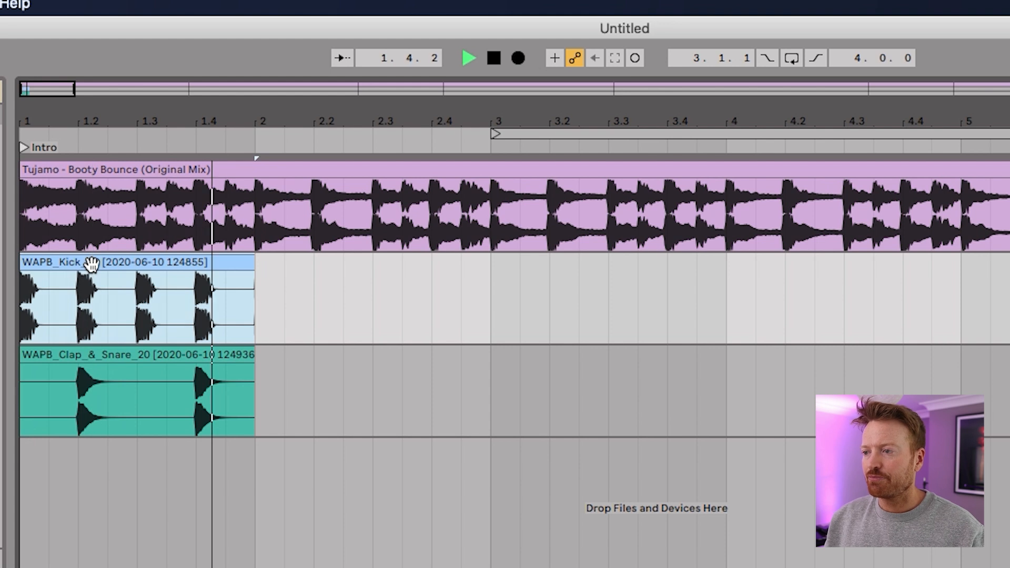
pyautogui.press('space')
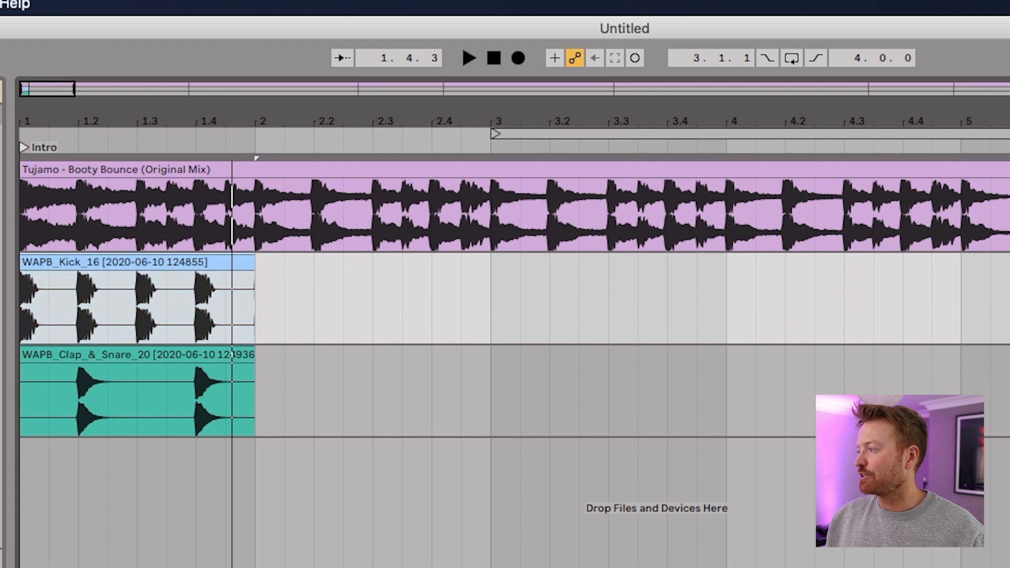
pyautogui.press('space')
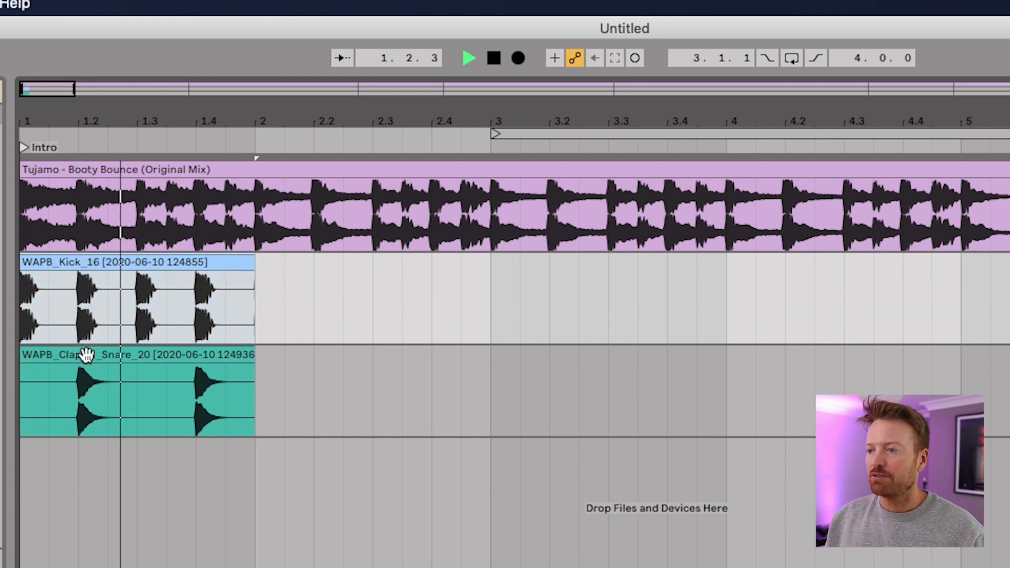
# - Replay the opening bar to check the kick and clap timing against the reference track
pyautogui.press('space')
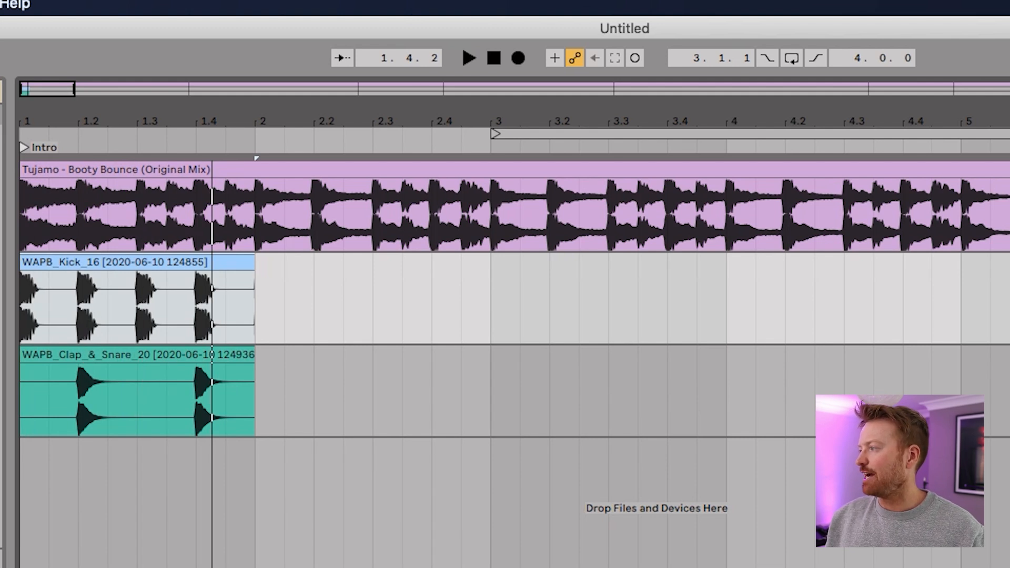
pyautogui.press('space')
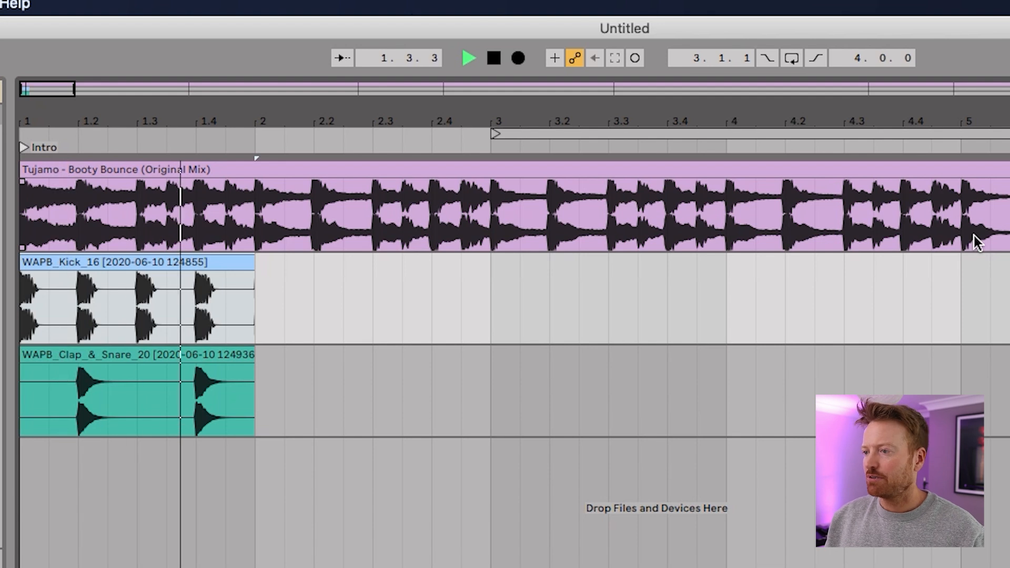
pyautogui.press('space')
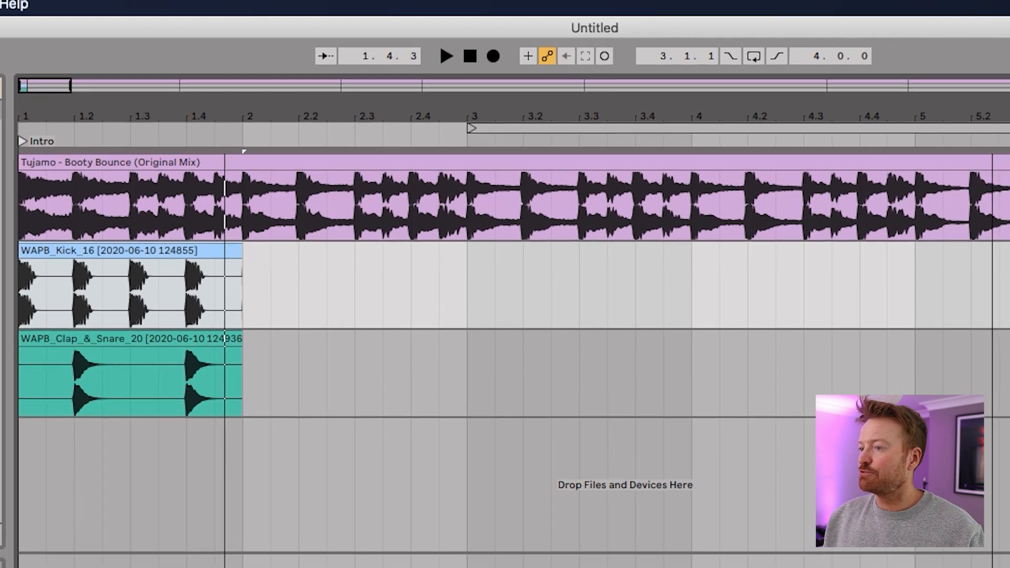
# - Extend the kick and clap clips together from the first bar to the Track finished locator at bar 137
pyautogui.scroll(-10, 489, 294)
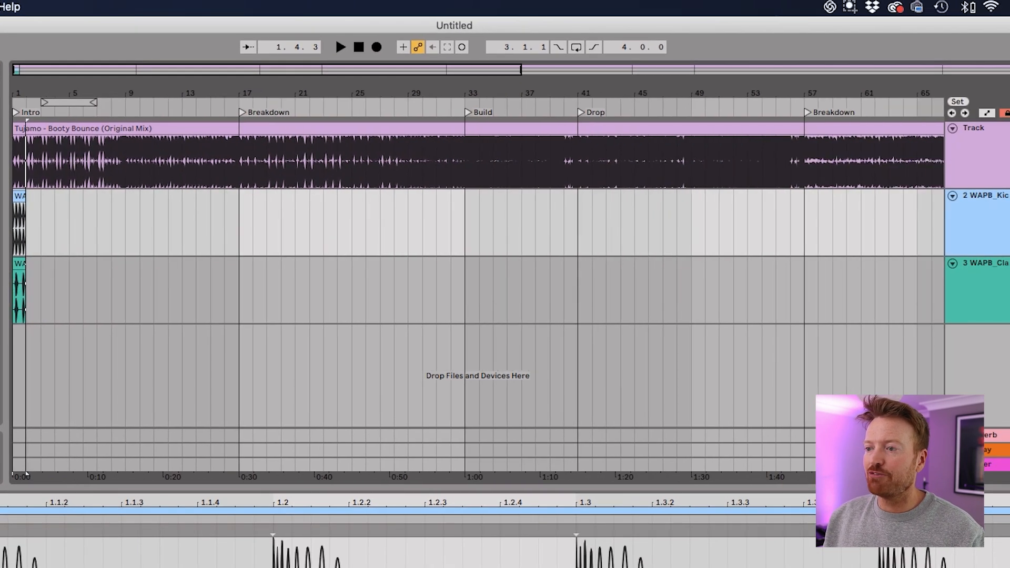
pyautogui.click(18, 263)
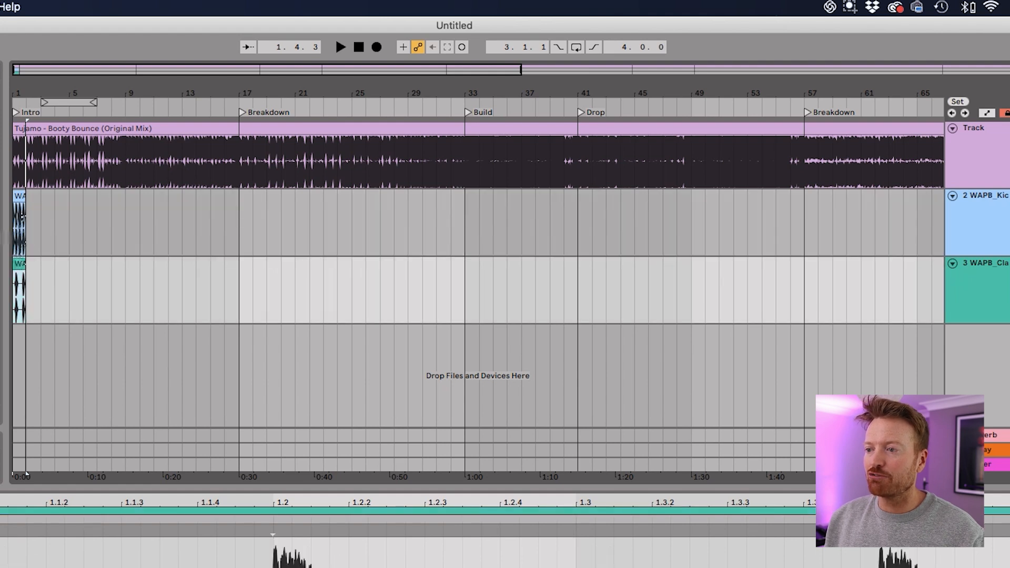
pyautogui.click(24, 204)
pyautogui.press('super+d')
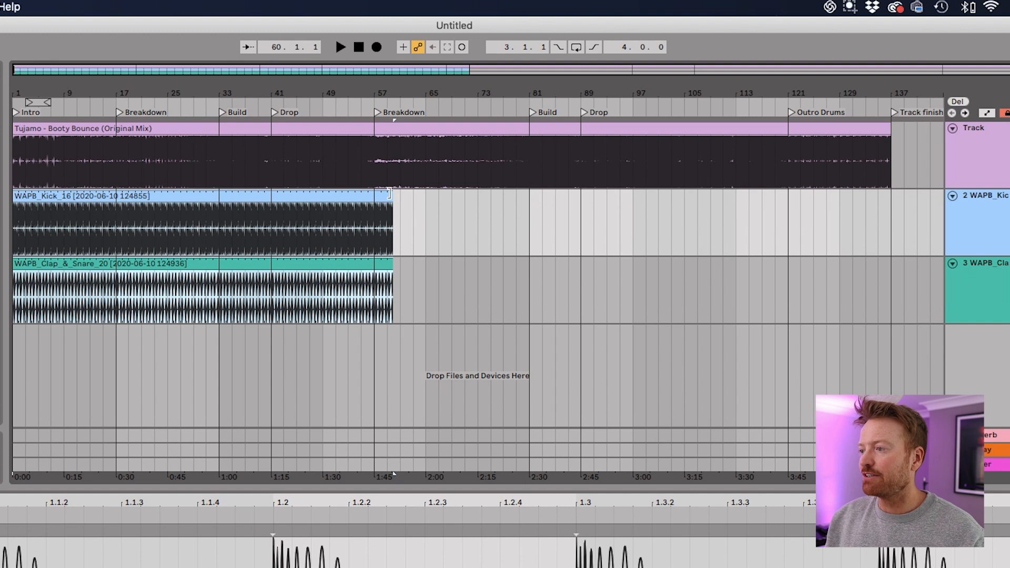
pyautogui.moveTo(389, 193); pyautogui.dragTo(890, 195)
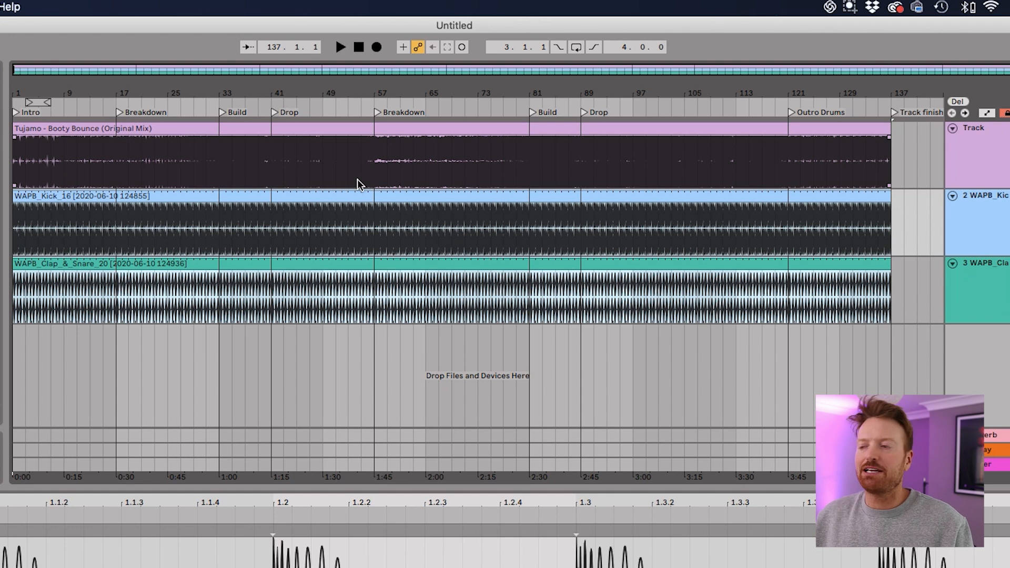
# - Play the end of the intro near bar 13 and the start of the first Breakdown to compare the drums with the reference
pyautogui.scroll(5, 79, 128)
pyautogui.hscroll(-3, 79, 128)
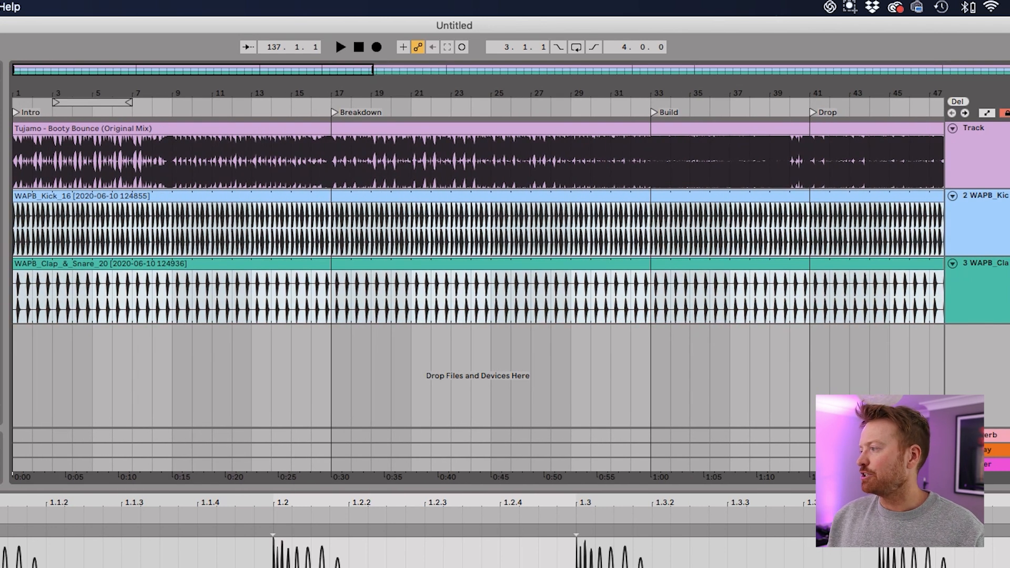
pyautogui.click(263, 104)
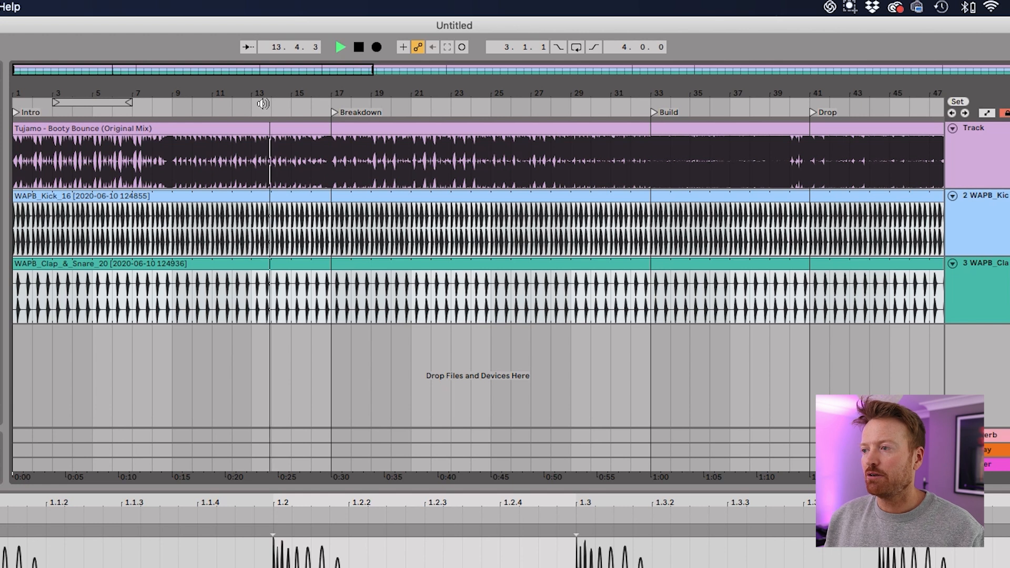
pyautogui.press('space')
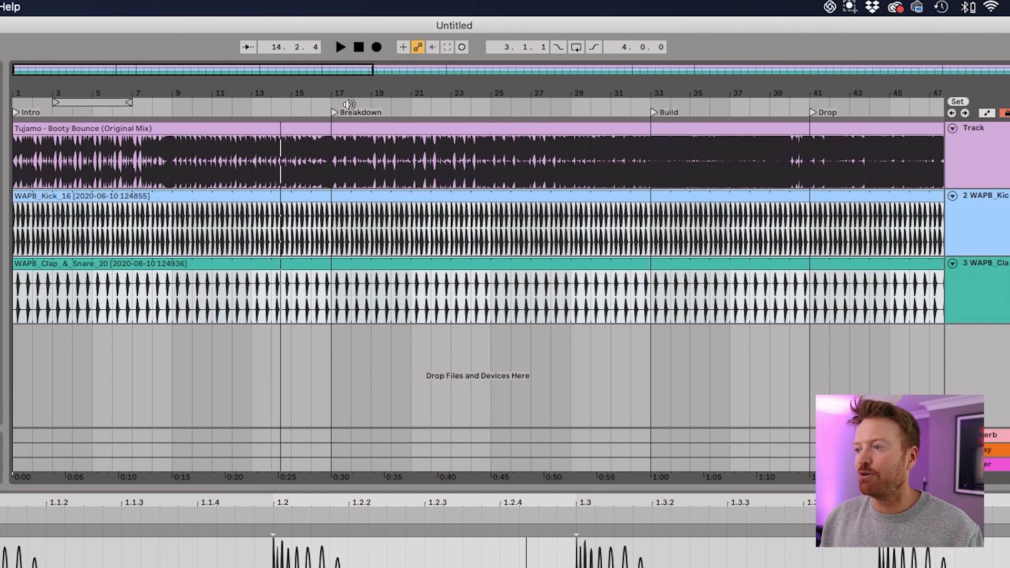
pyautogui.click(349, 104)
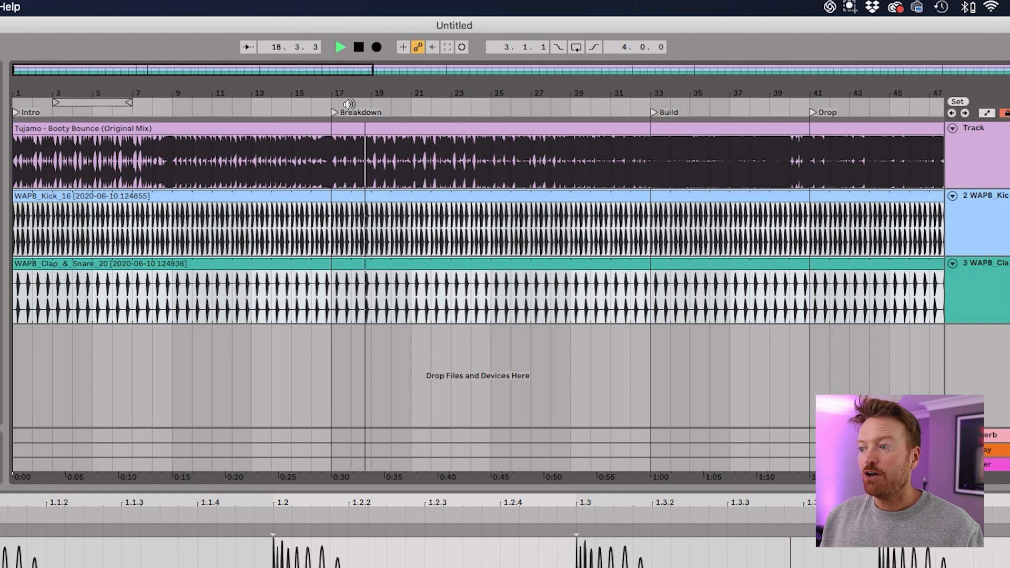
pyautogui.press('space')
# - Split the kick and clap clips at the first Breakdown, bar 17, and trim the second parts to start at the Drop, bar 41
pyautogui.click(335, 296)
pyautogui.click(331, 296)
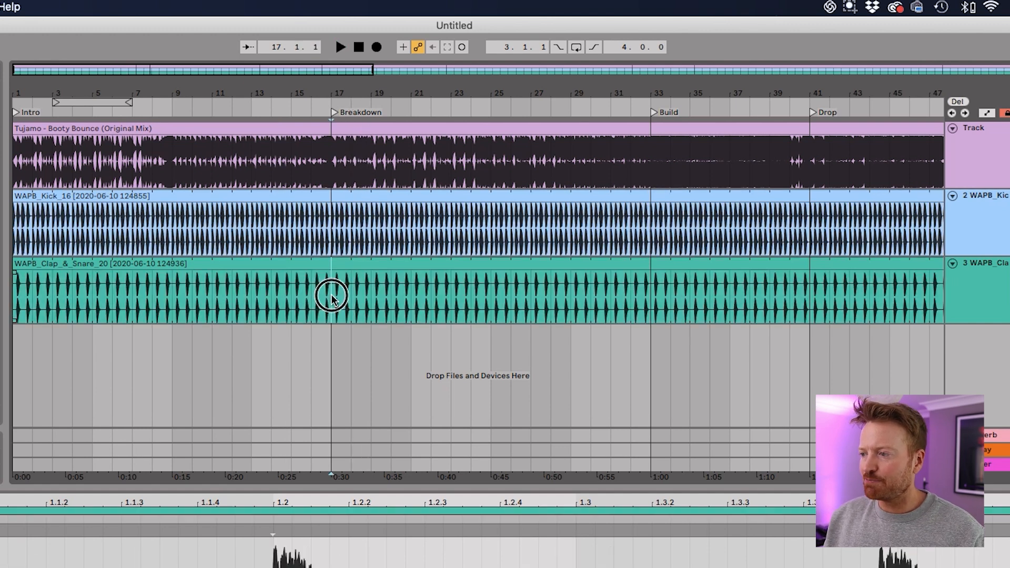
pyautogui.press('super+e')
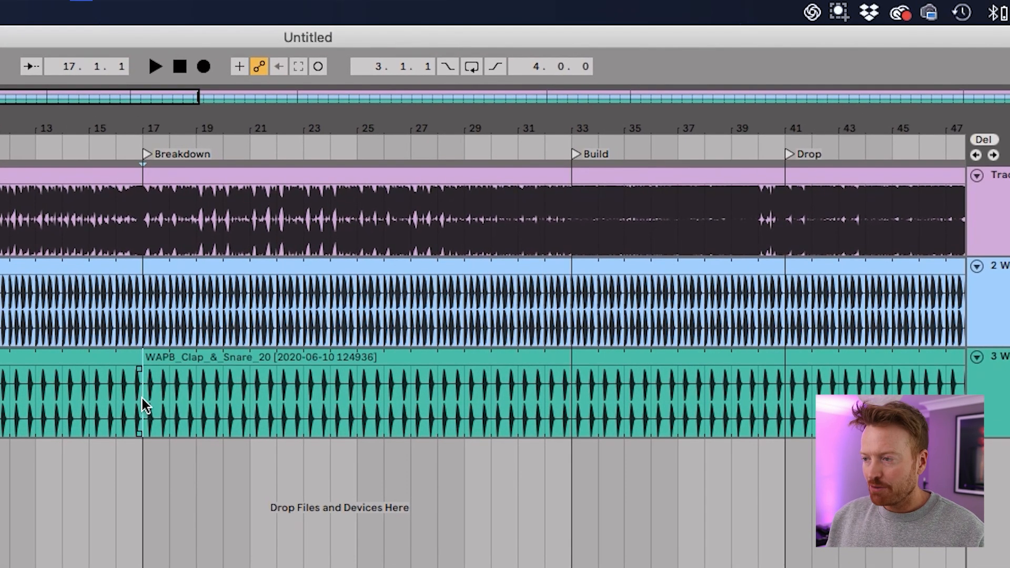
pyautogui.click(143, 317)
pyautogui.press('super+e')
pyautogui.moveTo(144, 267); pyautogui.dragTo(785, 267)
pyautogui.moveTo(146, 356); pyautogui.dragTo(780, 362)
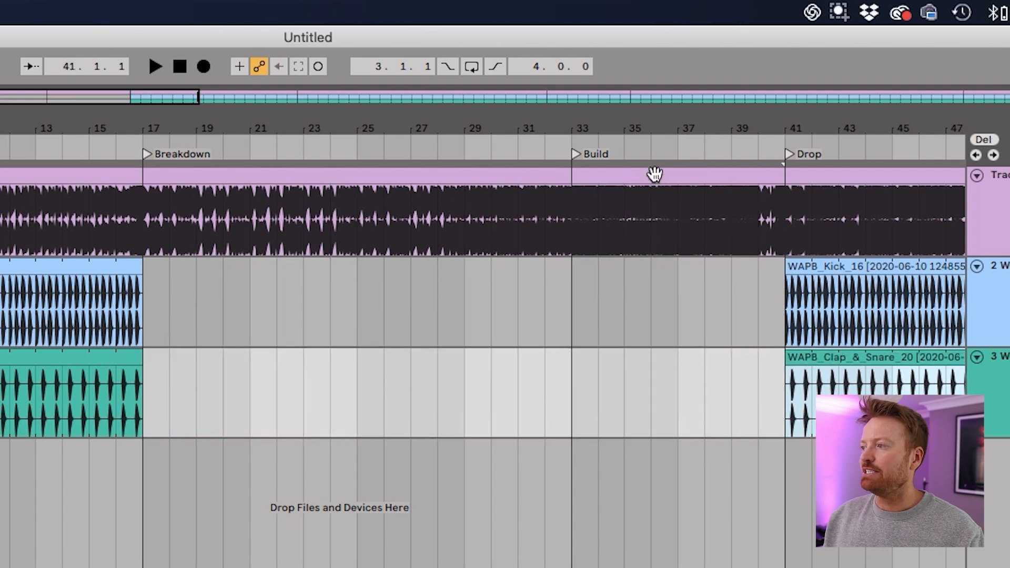
# - Play short passages of the first Build and the first Drop to compare the drum layout with the reference
pyautogui.click(648, 148)
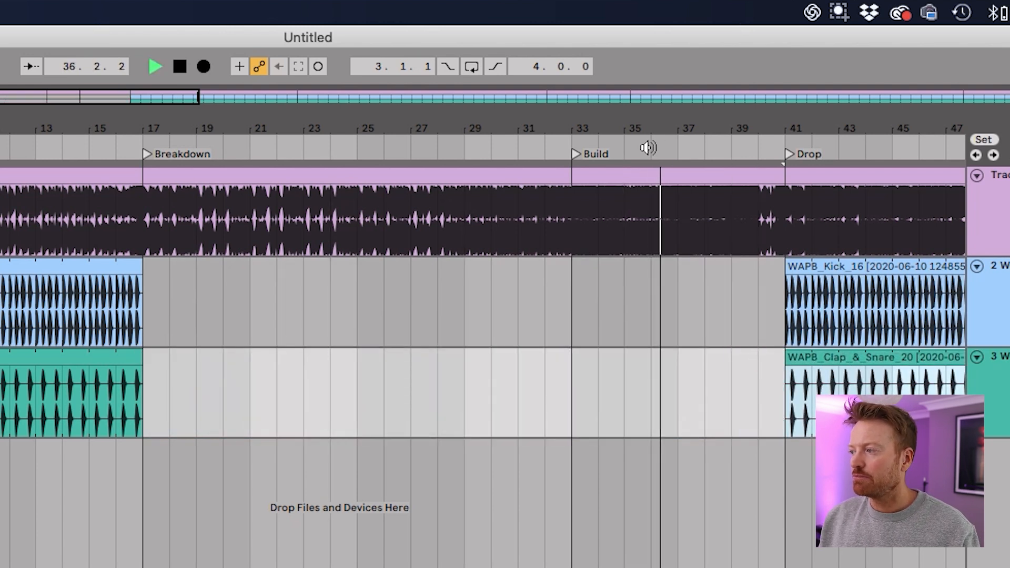
pyautogui.press('space')
pyautogui.hscroll(10, 623, 279)
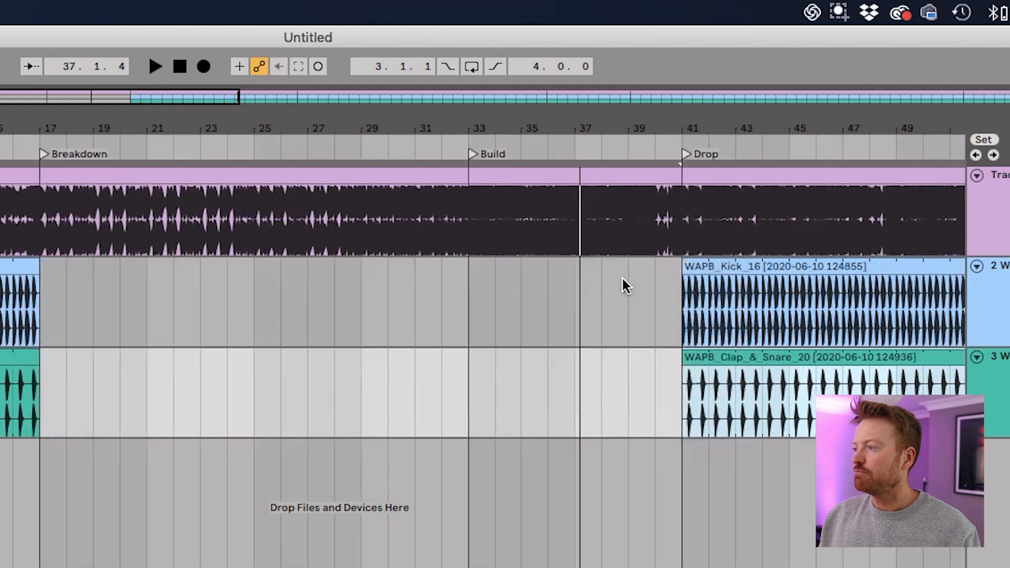
pyautogui.hscroll(1, 623, 279)
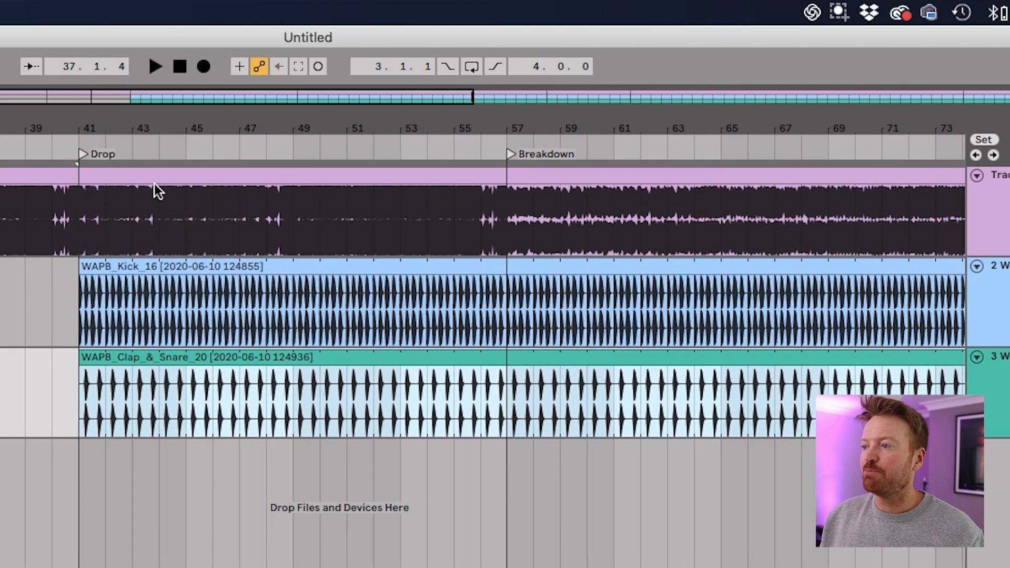
pyautogui.click(121, 149)
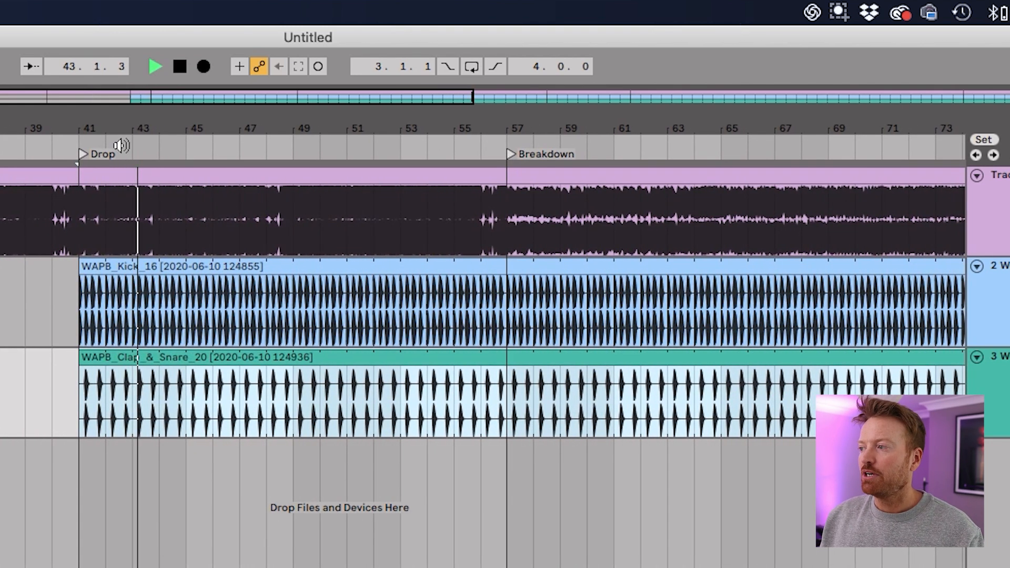
pyautogui.press('space')
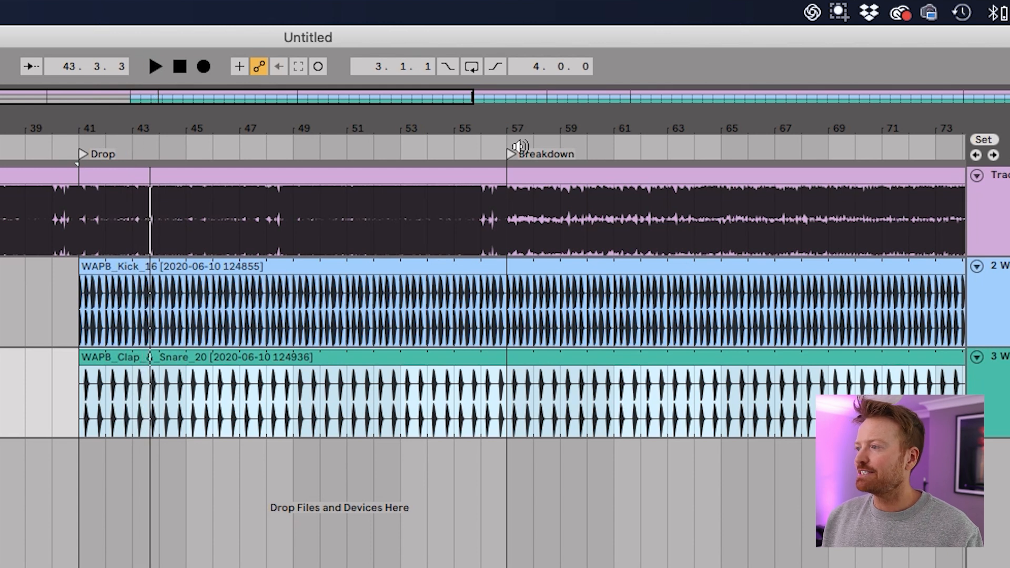
# - Play the second Breakdown around bar 62 to check whether the kick and clap belong there
pyautogui.moveTo(521, 133); pyautogui.dragTo(562, 131)
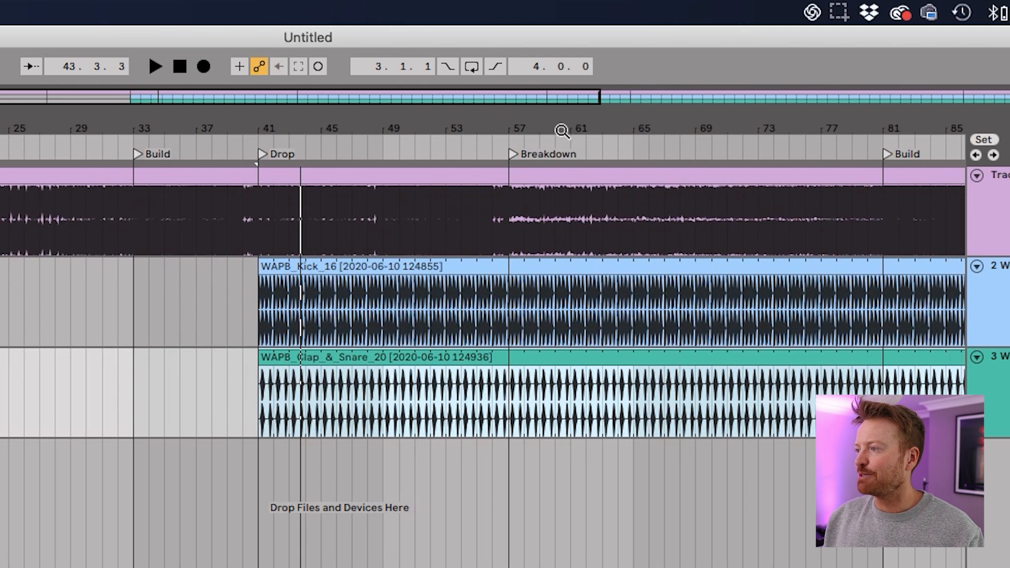
pyautogui.click(589, 142)
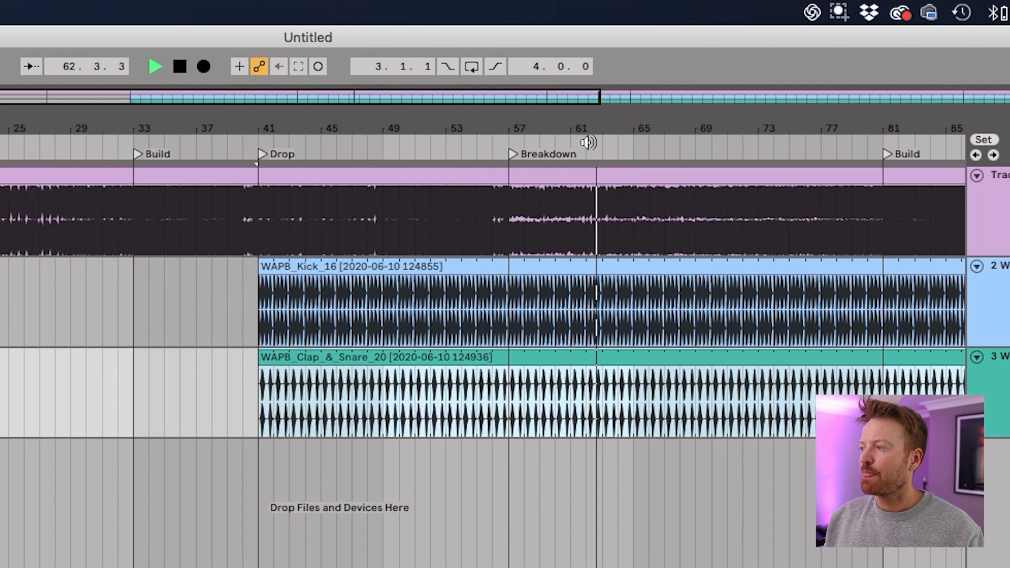
pyautogui.press('space')
# - Split the kick and clap clips at the second Breakdown locator, bar 57
pyautogui.click(513, 293)
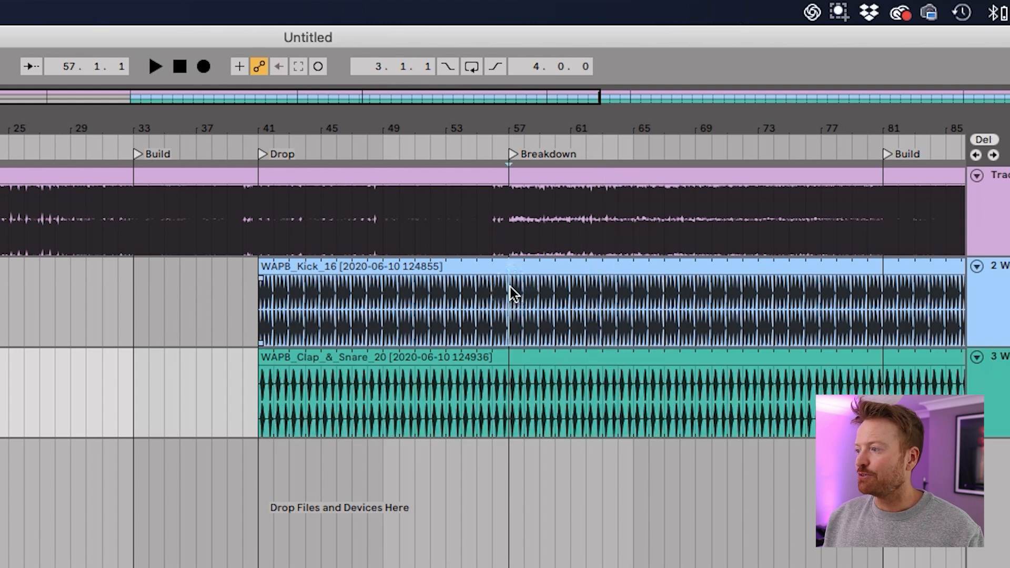
pyautogui.press('super+e')
pyautogui.click(510, 377)
pyautogui.press('super+e')
# - Trim the kick and clap clips after the bar 57 split so both start at the second Drop, bar 89
pyautogui.moveTo(509, 378); pyautogui.dragTo(909, 354)
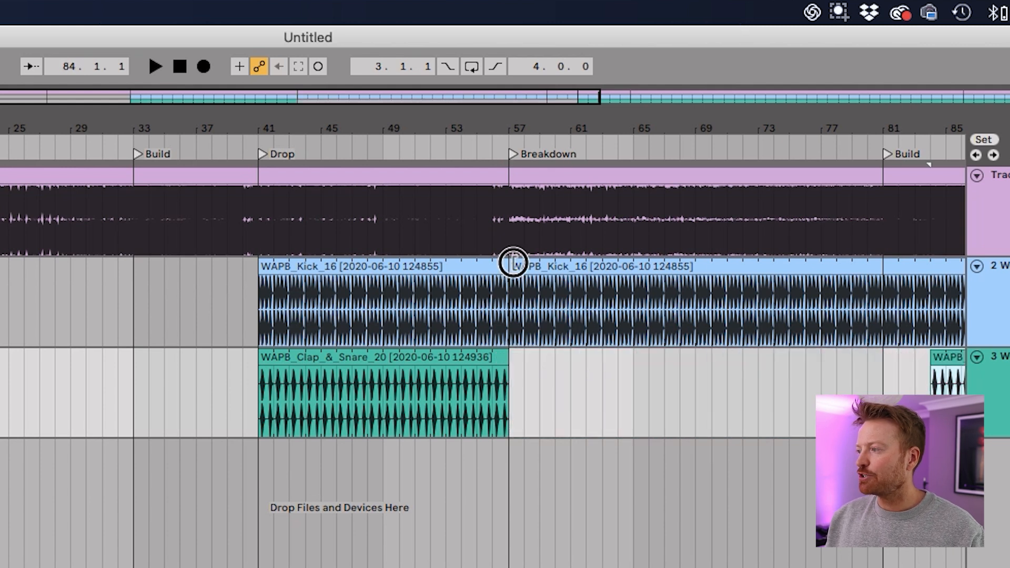
pyautogui.moveTo(514, 261); pyautogui.dragTo(945, 280)
pyautogui.press('-')
pyautogui.press('-')
pyautogui.press('-')
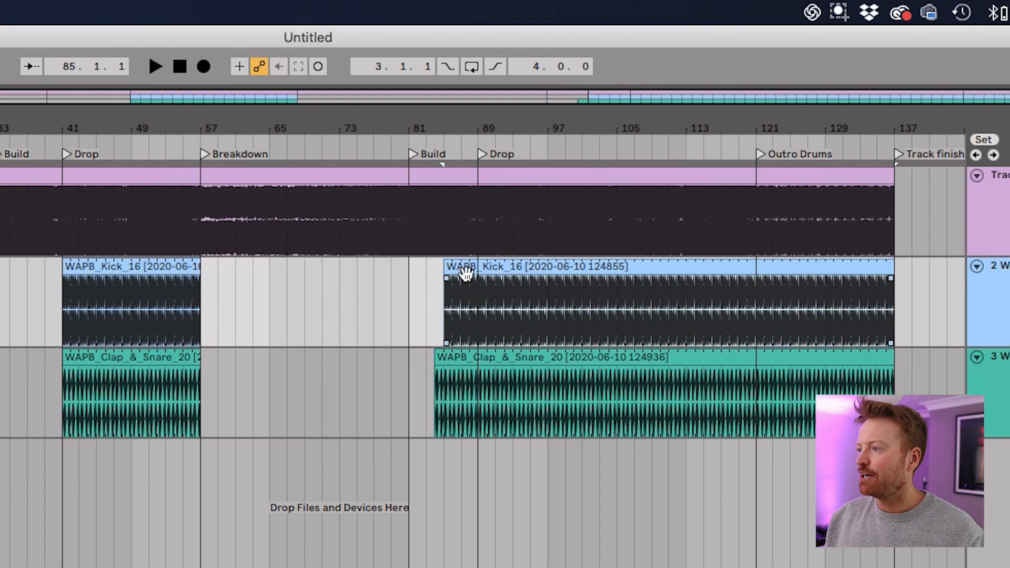
pyautogui.moveTo(444, 267); pyautogui.dragTo(477, 264)
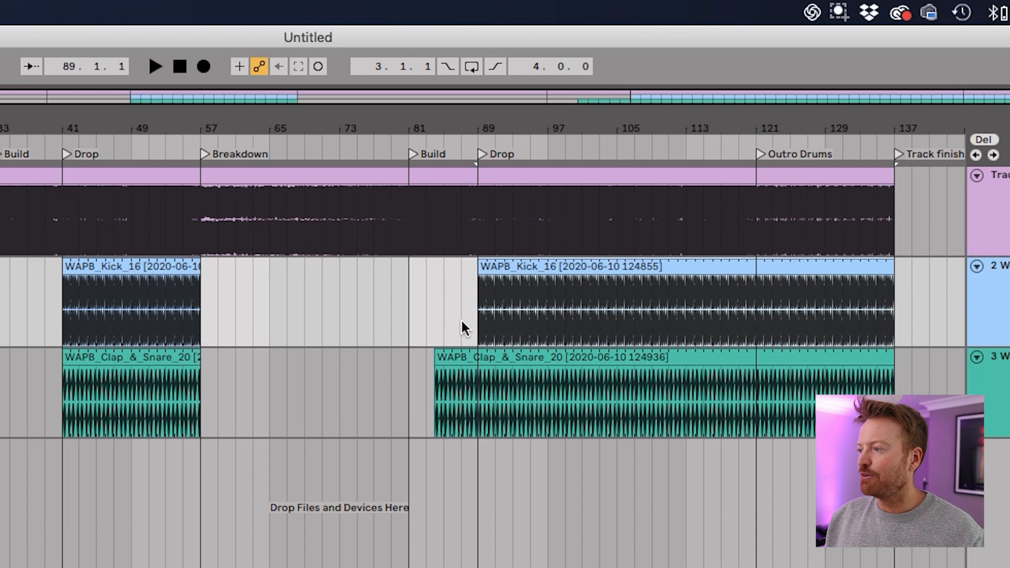
pyautogui.moveTo(440, 354); pyautogui.dragTo(478, 354)
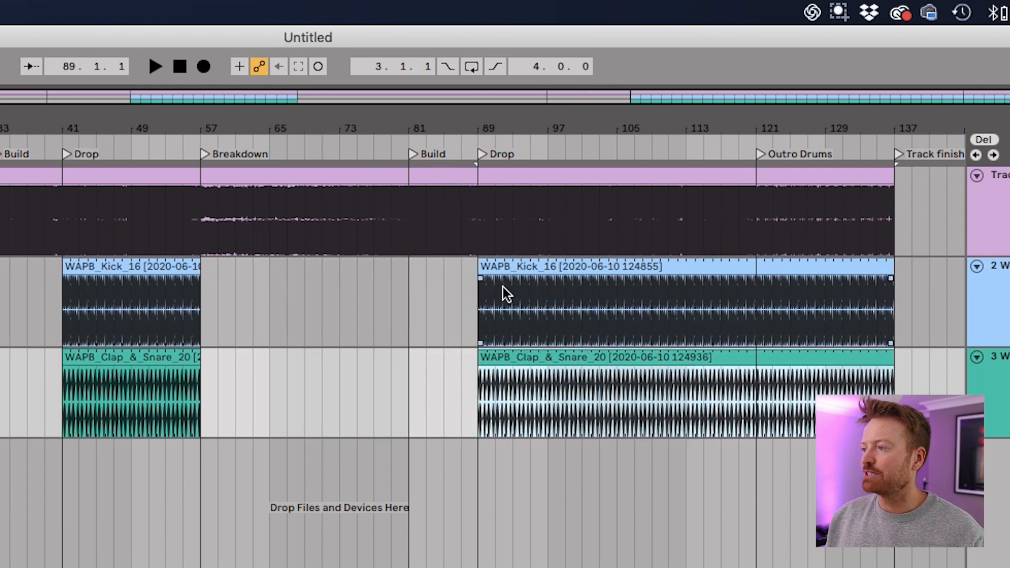
# - Play the Outro Drums section around bar 125 to hear the kick and clap with the reference track
pyautogui.click(791, 141)
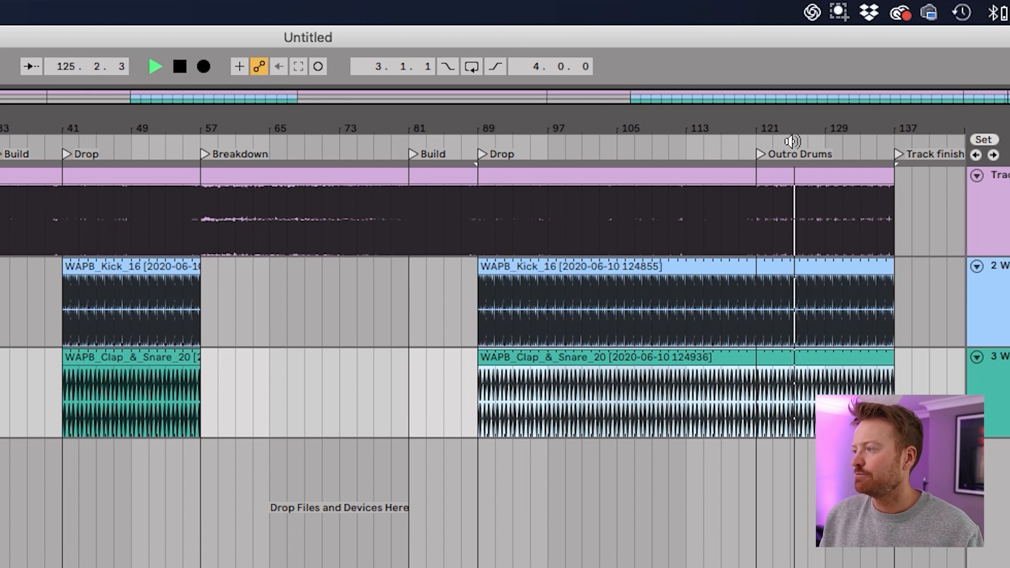
pyautogui.press('space')
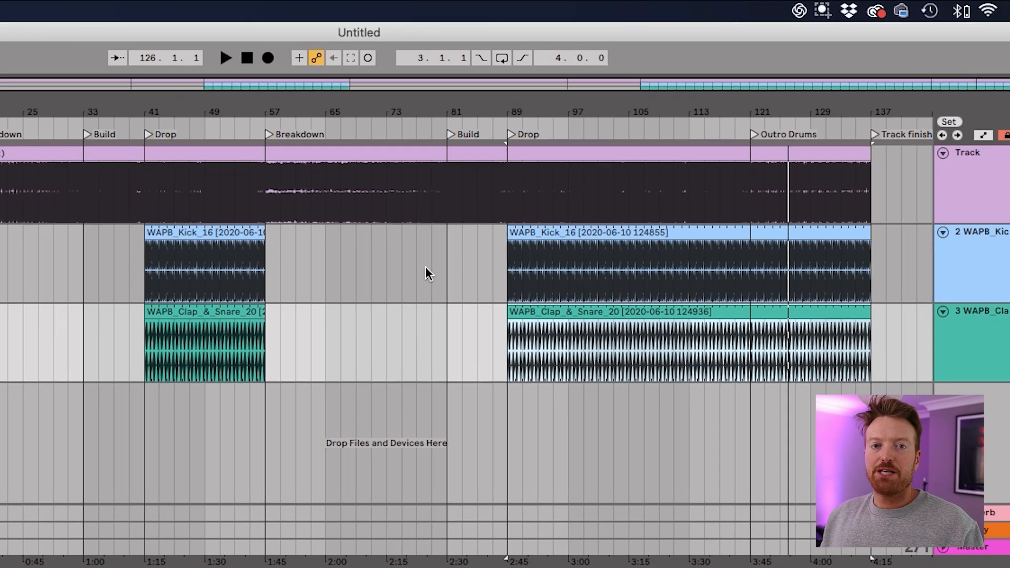